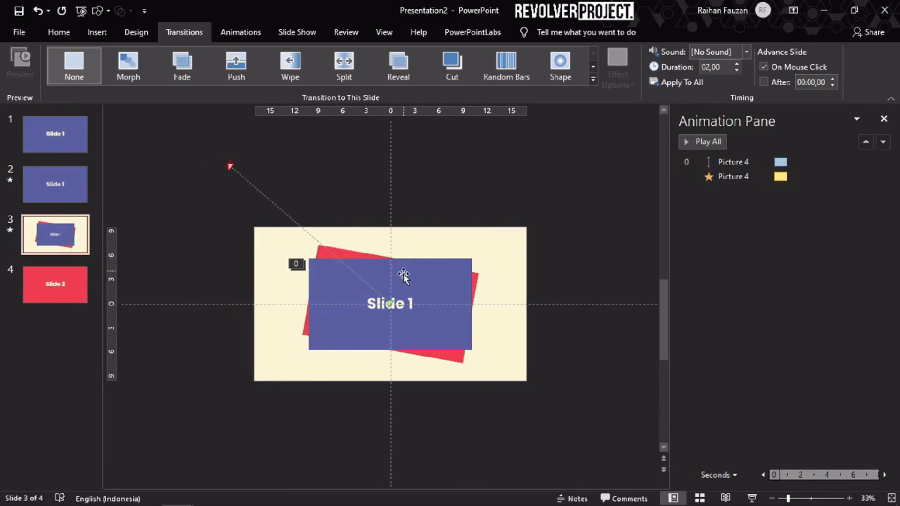
Duplicate slide 3 and delete the blue Slide 1 picture from the copy.
click(77, 243)
key(ctrl+d)
click(55, 277)
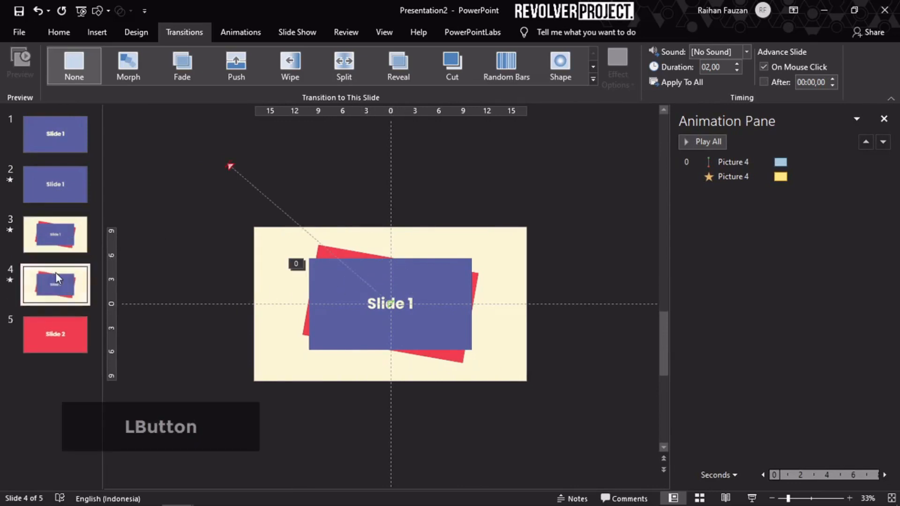
click(432, 276)
key(Delete)
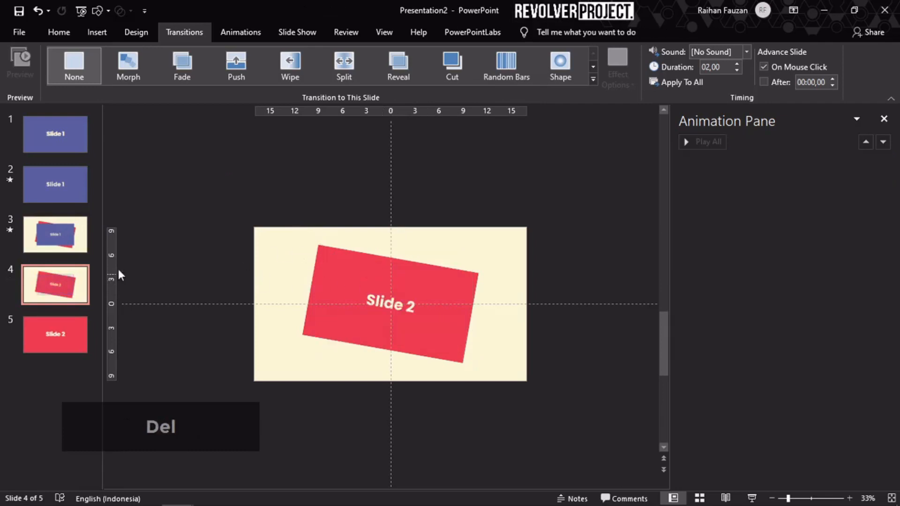
Compare the tilted red Slide 2 picture on slide 4 with the full-size version on slide 5.
click(365, 266)
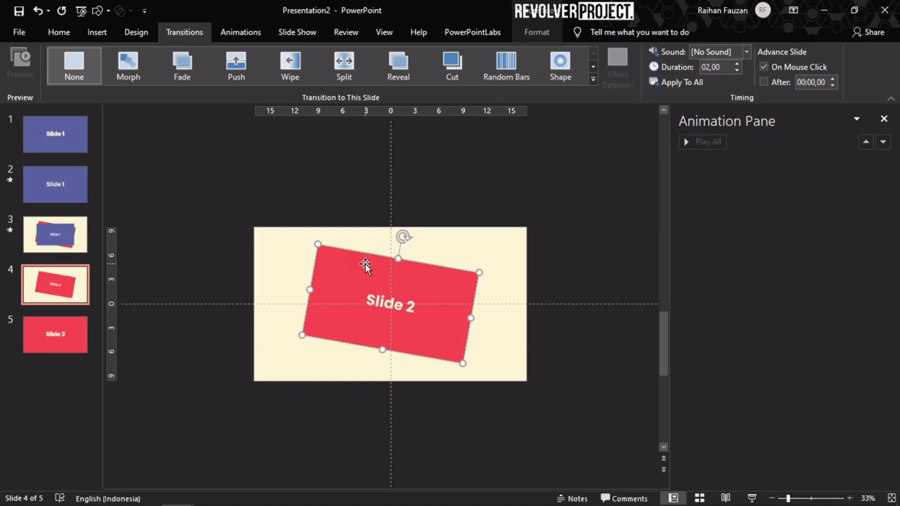
click(54, 318)
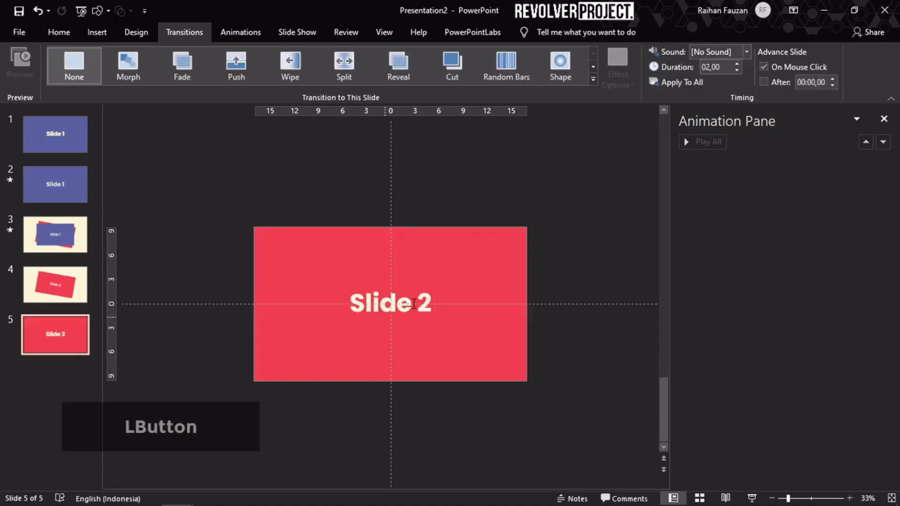
key(Up)
click(379, 273)
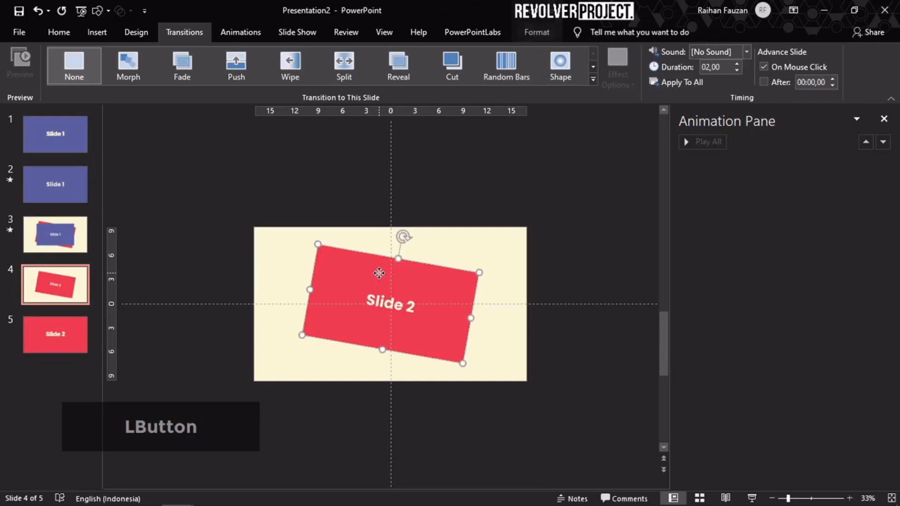
click(330, 191)
click(356, 277)
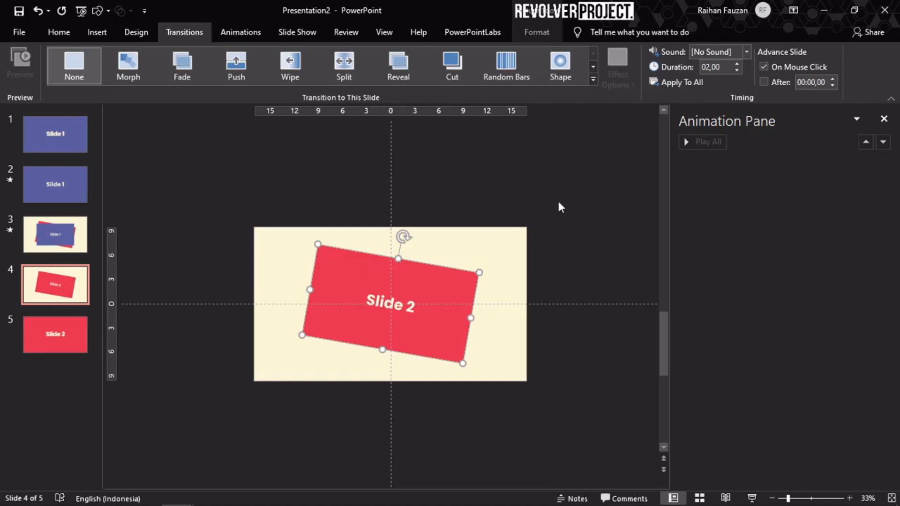
click(528, 210)
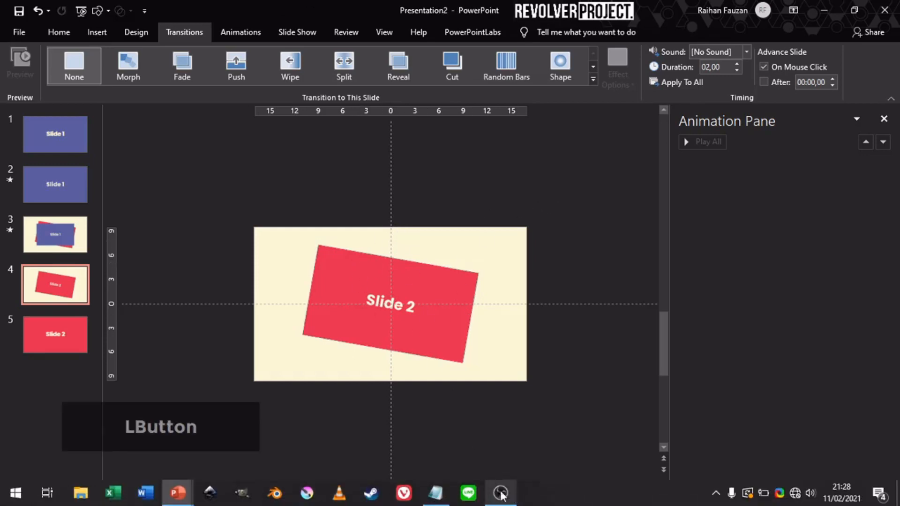
Switch to Notepad and write the scaling ratios "3/5" and "5/3 -> 167%" below the "mengecil 60%" note.
click(502, 491)
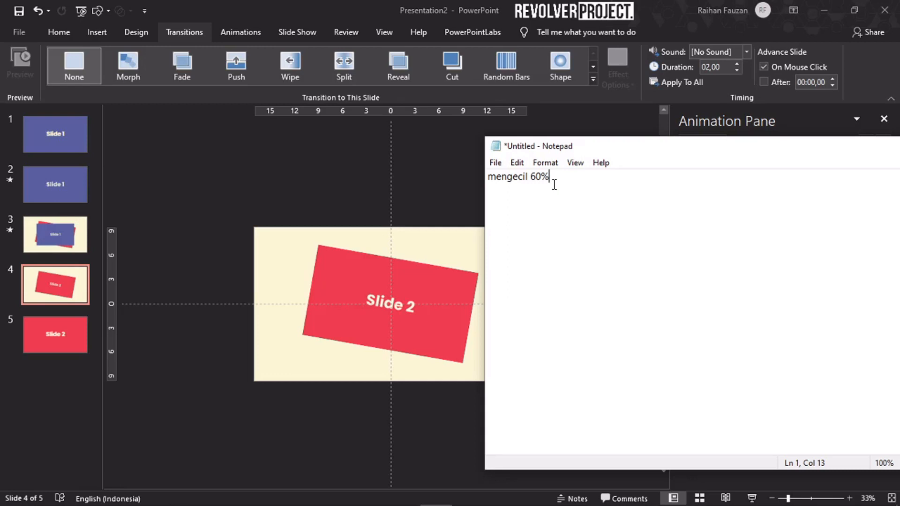
key(Return)
key(Return)
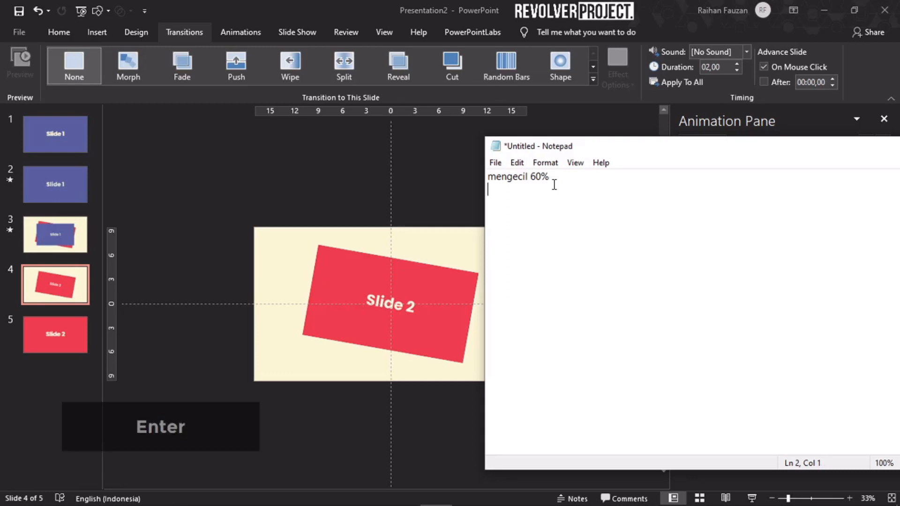
text(3/)
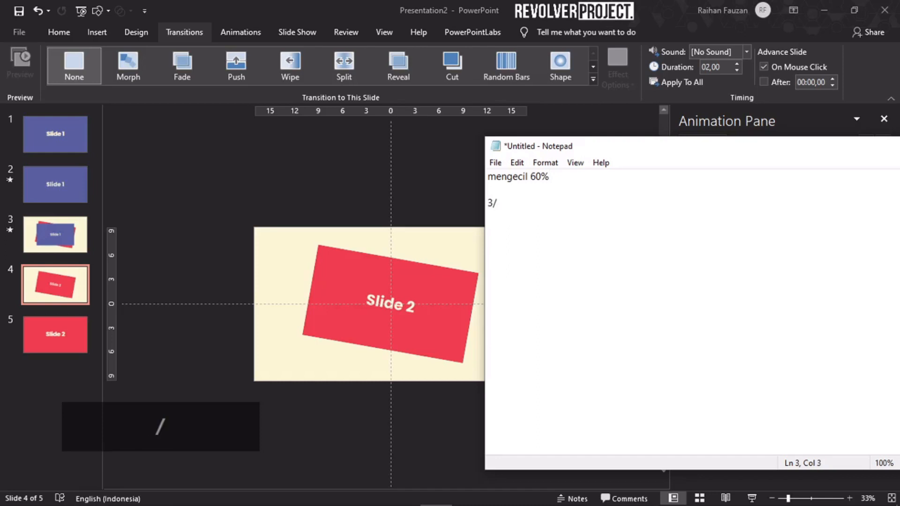
text(5)
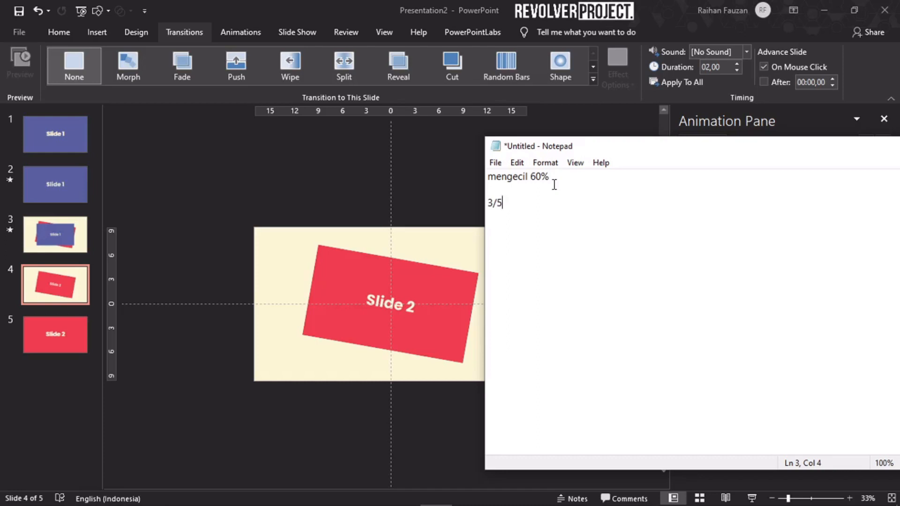
key(Return)
text(5/3)
text(-)
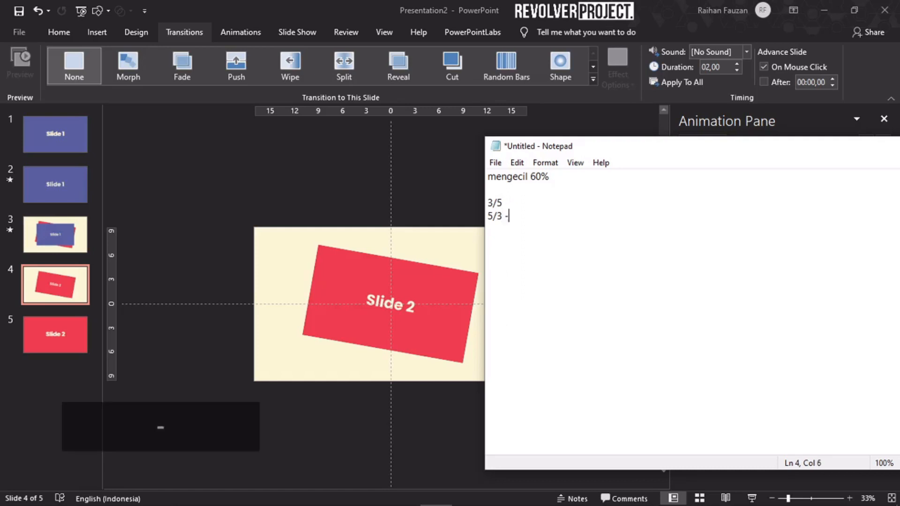
text(> 167%)
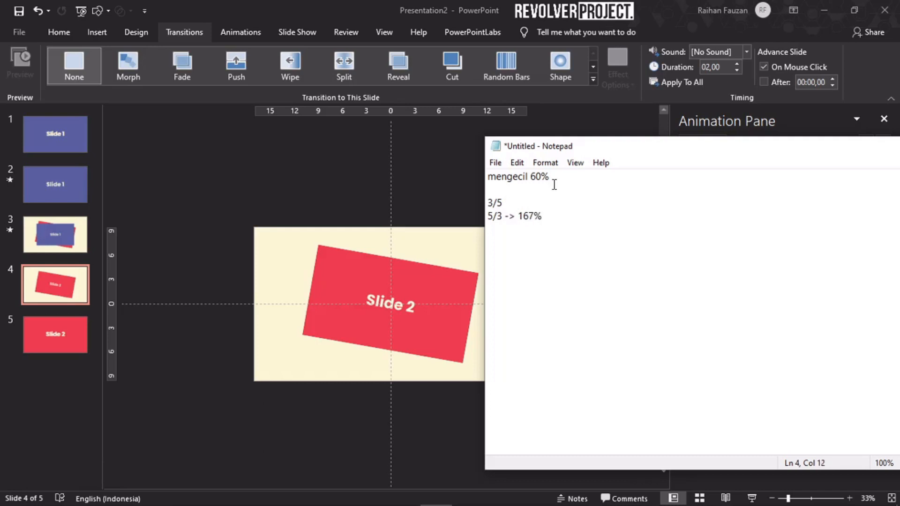
drag(534, 216, 529, 216)
click(545, 213)
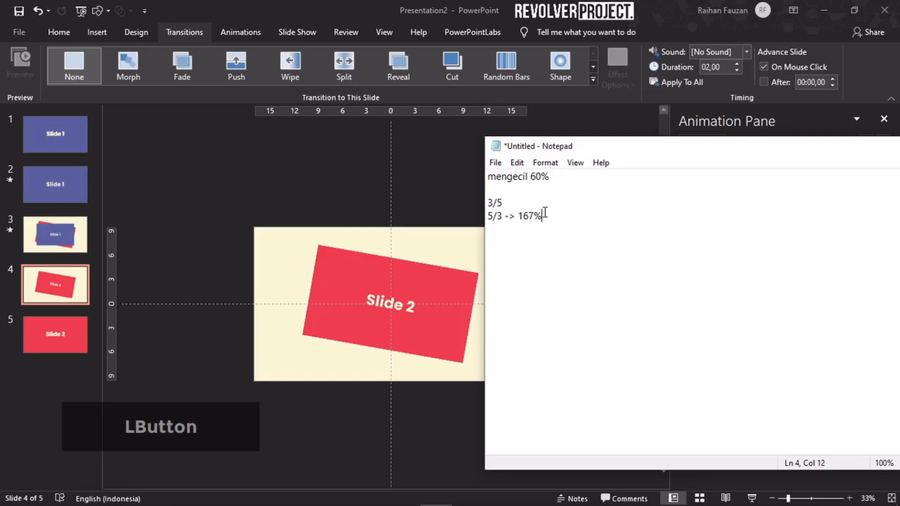
Return to PowerPoint and add a Grow/Shrink emphasis animation to the red Slide 2 picture on slide 4.
click(423, 162)
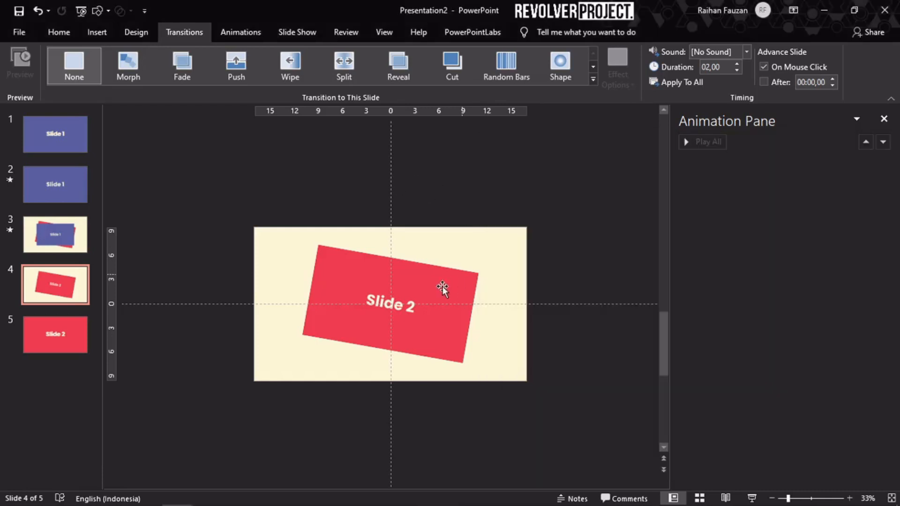
click(443, 286)
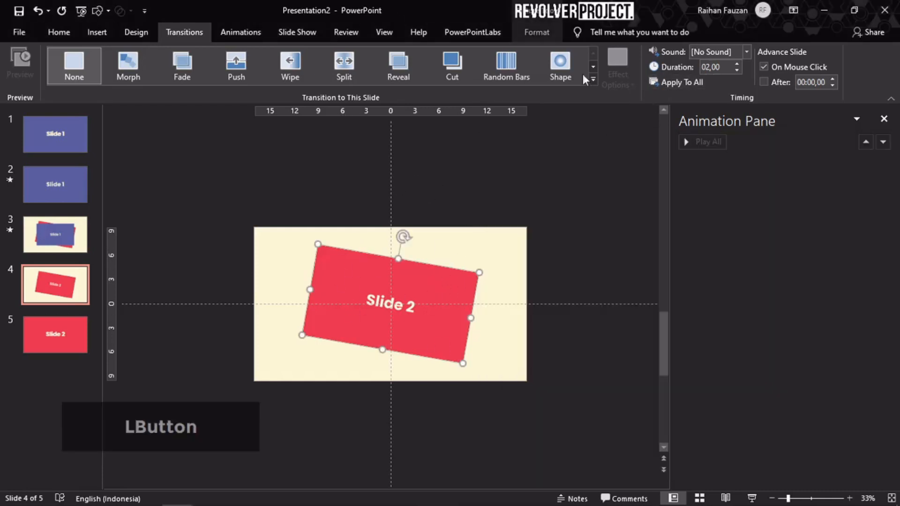
click(244, 34)
click(563, 71)
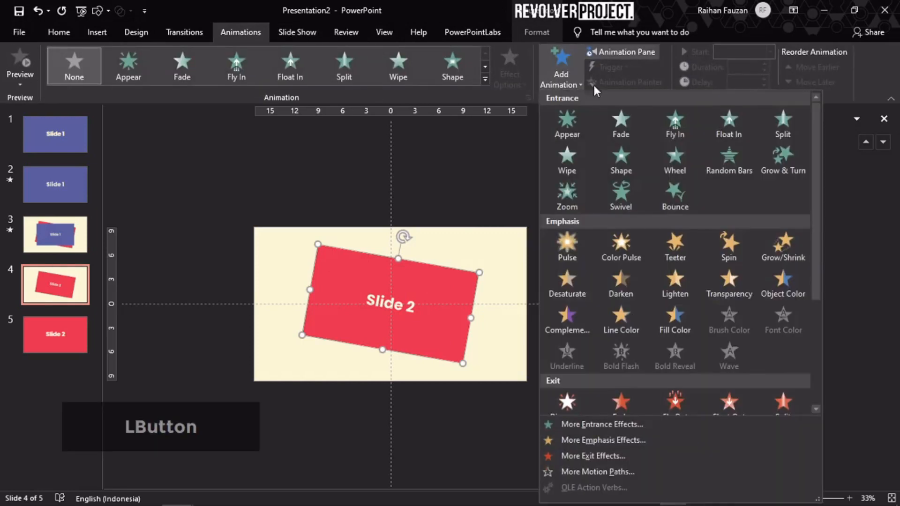
click(782, 243)
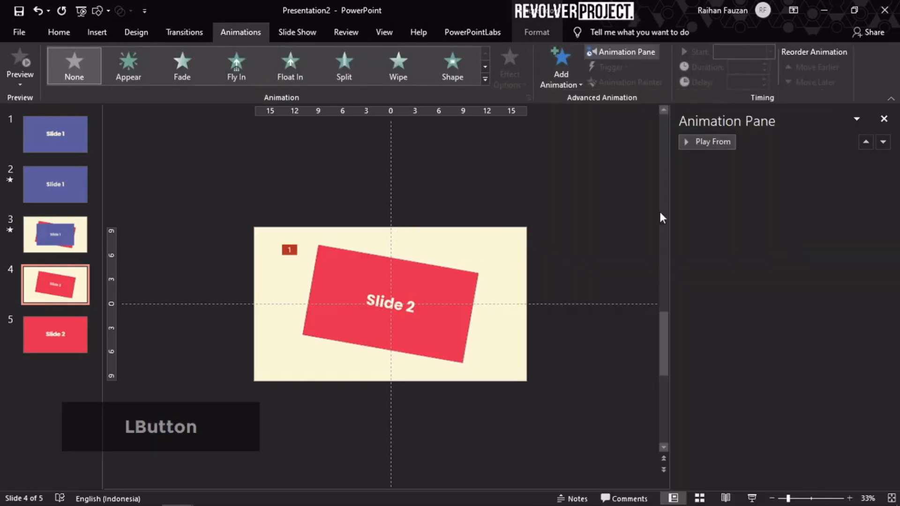
Set the Grow/Shrink animation to start with previous and last 0.75 seconds.
click(883, 163)
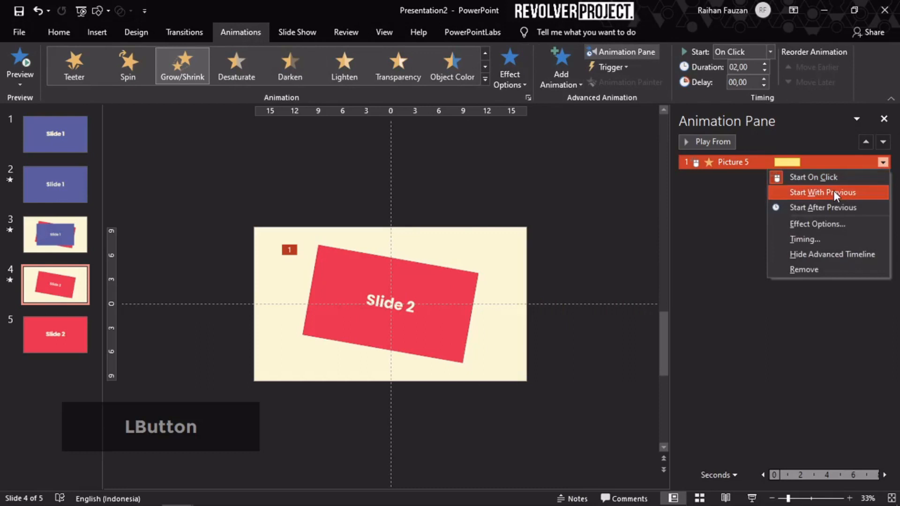
click(834, 191)
double_click(764, 71)
double_click(764, 71)
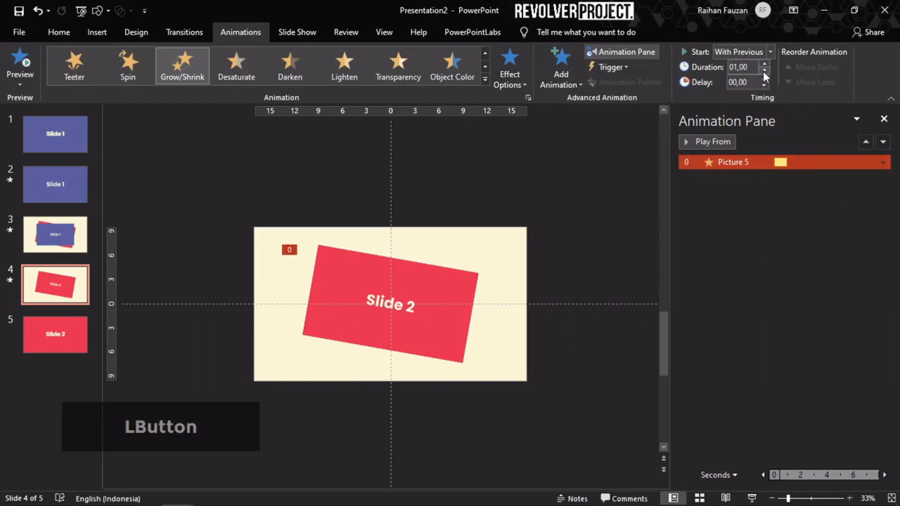
click(764, 71)
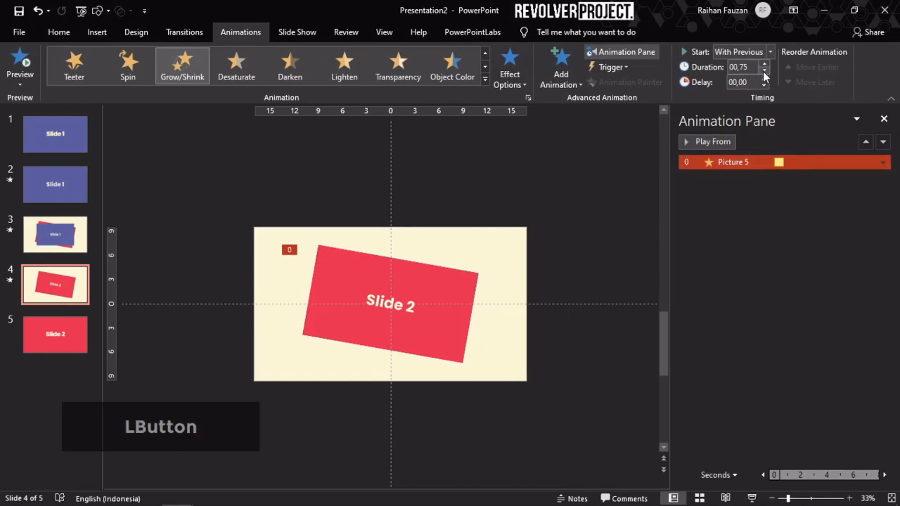
Set the Grow/Shrink effect to a custom size of 167%, with smooth start 0,37 sec and smooth end 0,38 sec.
double_click(801, 162)
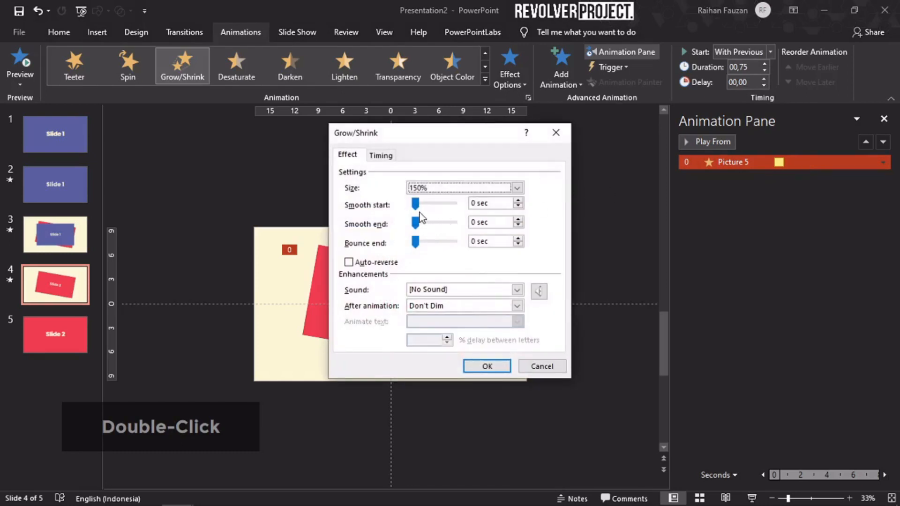
drag(415, 204, 436, 203)
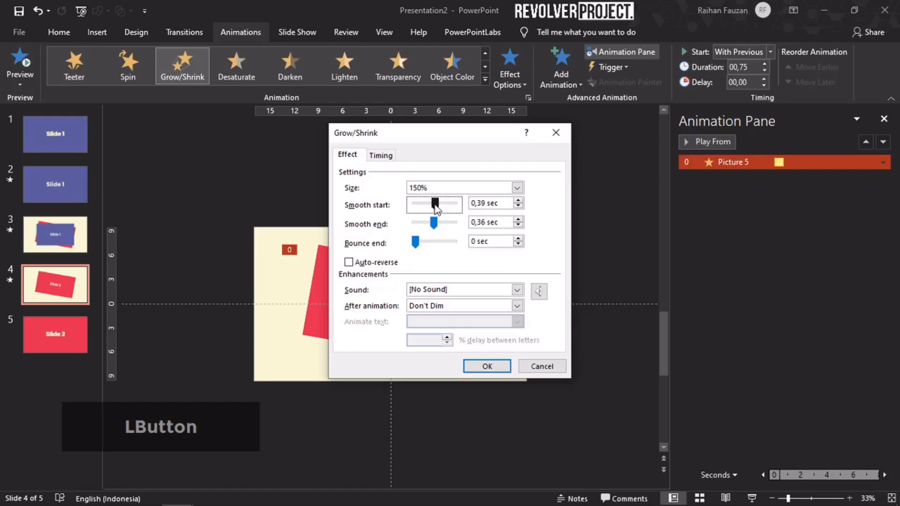
click(465, 187)
click(476, 263)
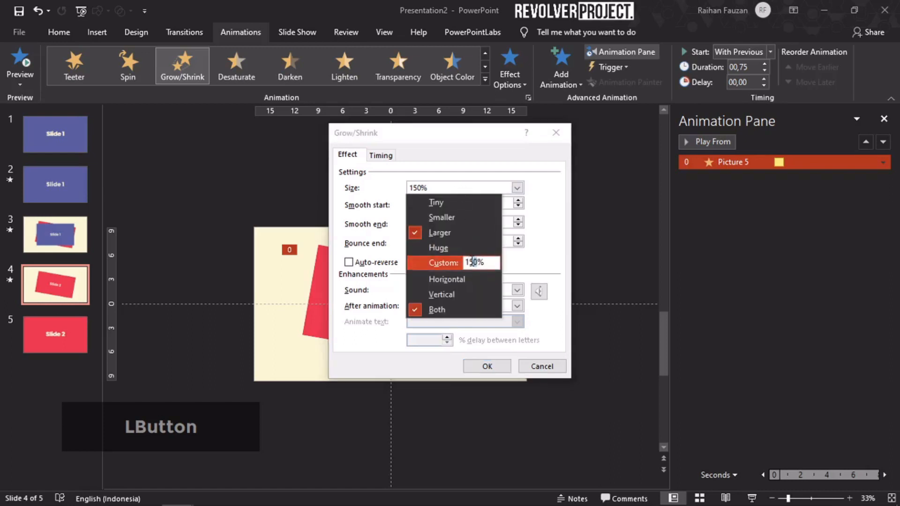
text(67)
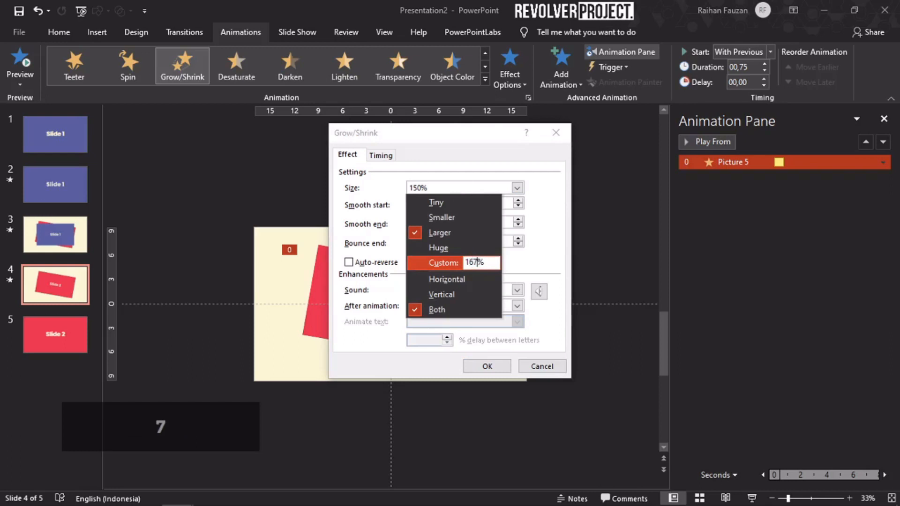
key(Return)
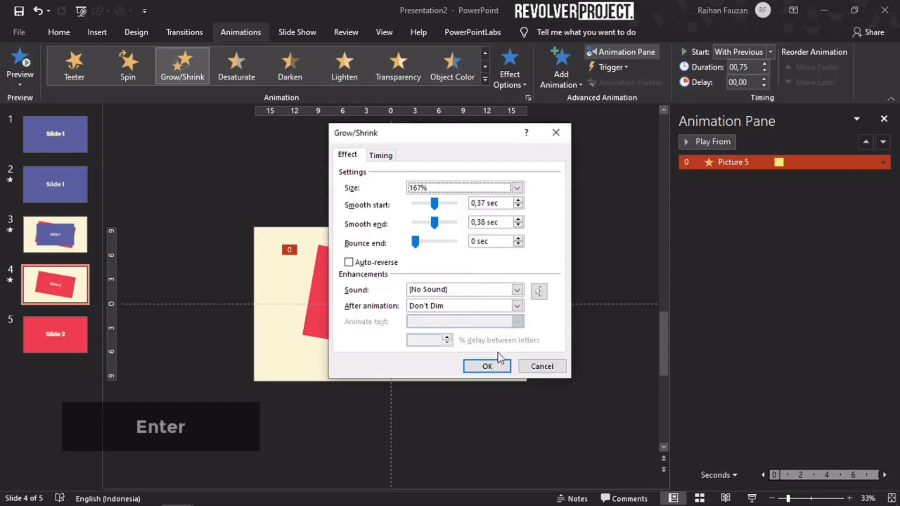
click(487, 366)
Play slide 4's animation and check the red picture's tilt on slide 3.
click(760, 140)
click(710, 141)
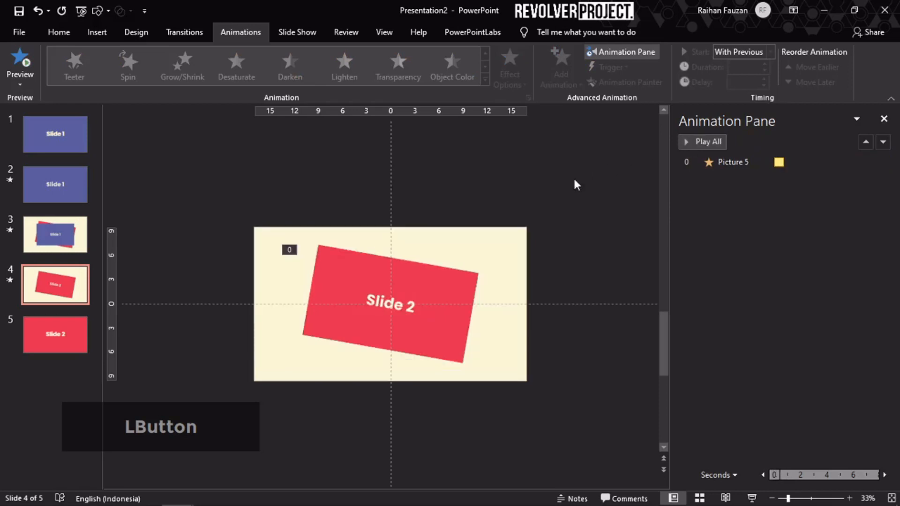
click(386, 290)
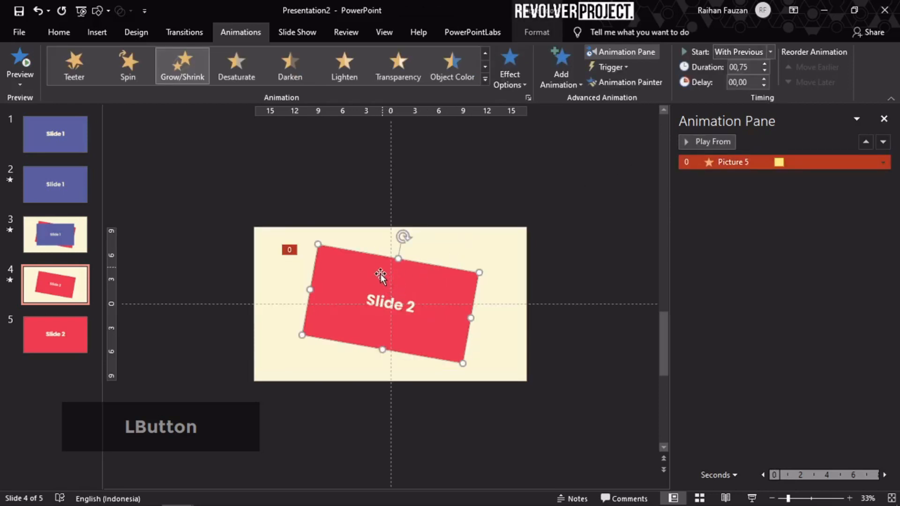
click(86, 245)
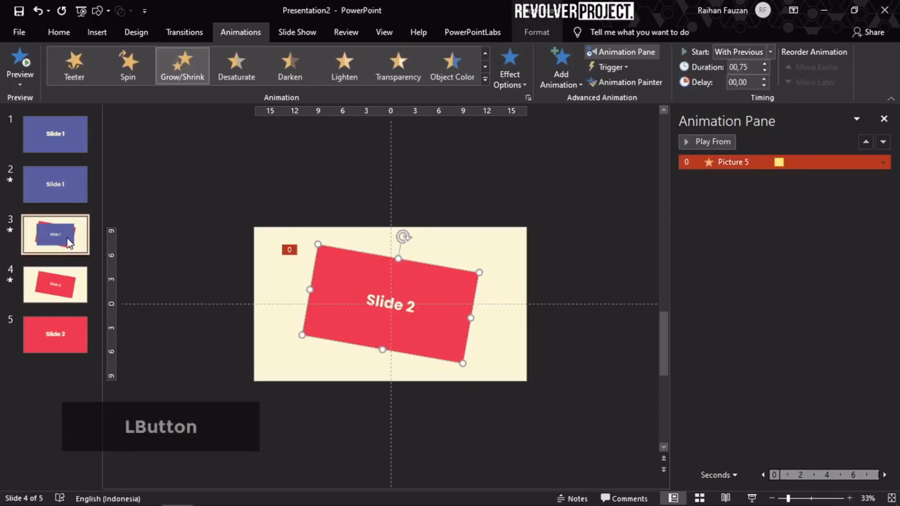
click(343, 247)
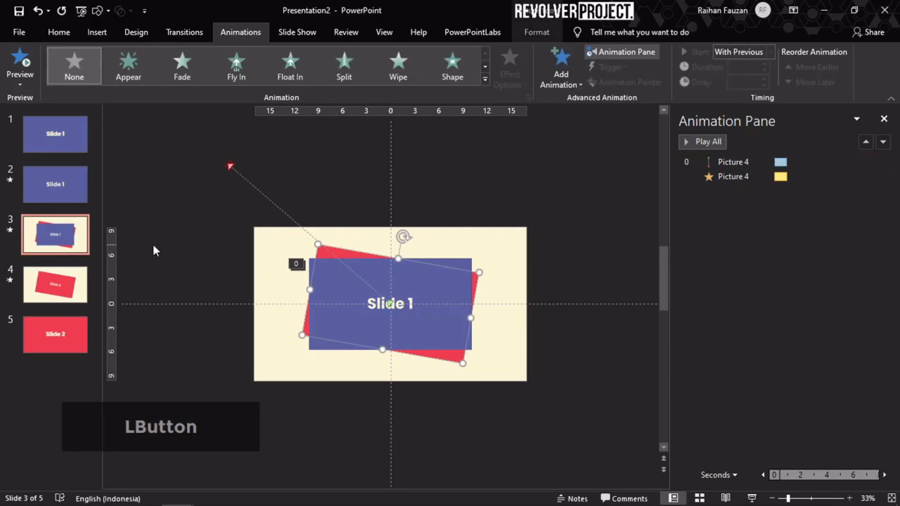
Add a Spin emphasis animation to the red Slide 2 picture on slide 4 and make it start with previous.
click(55, 280)
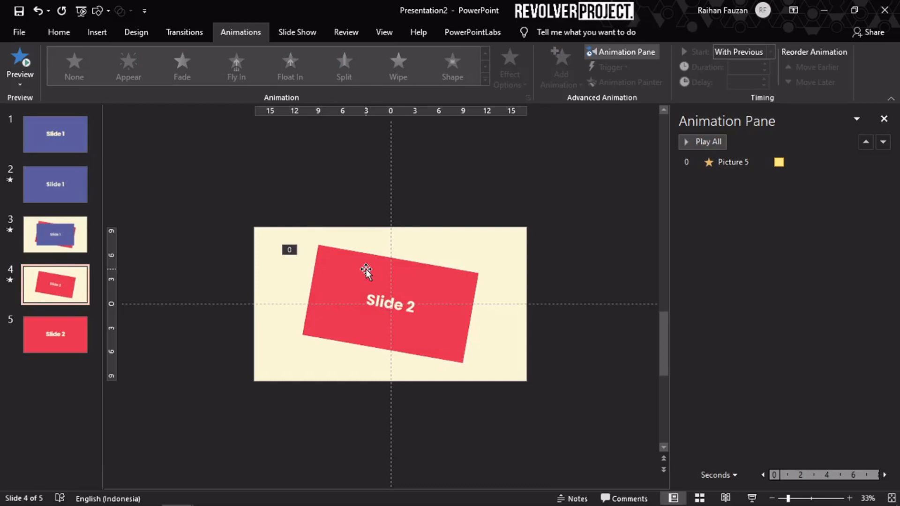
click(365, 269)
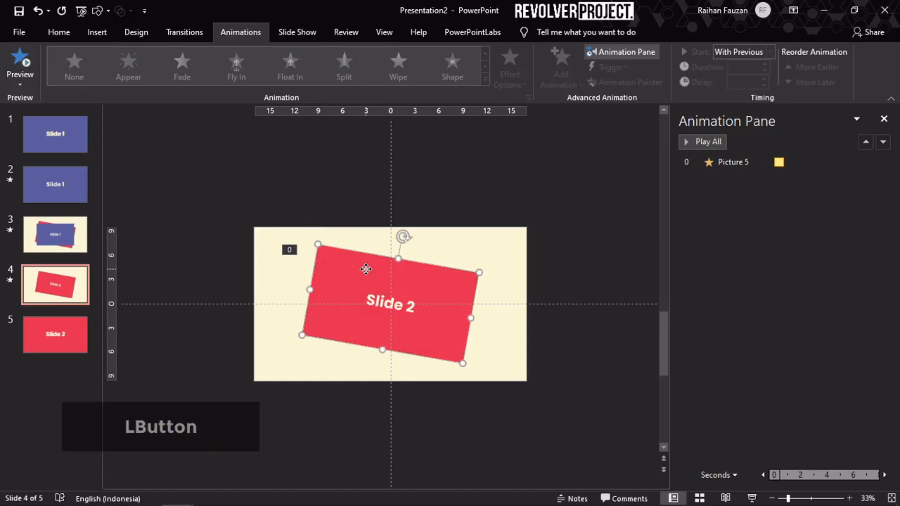
click(567, 80)
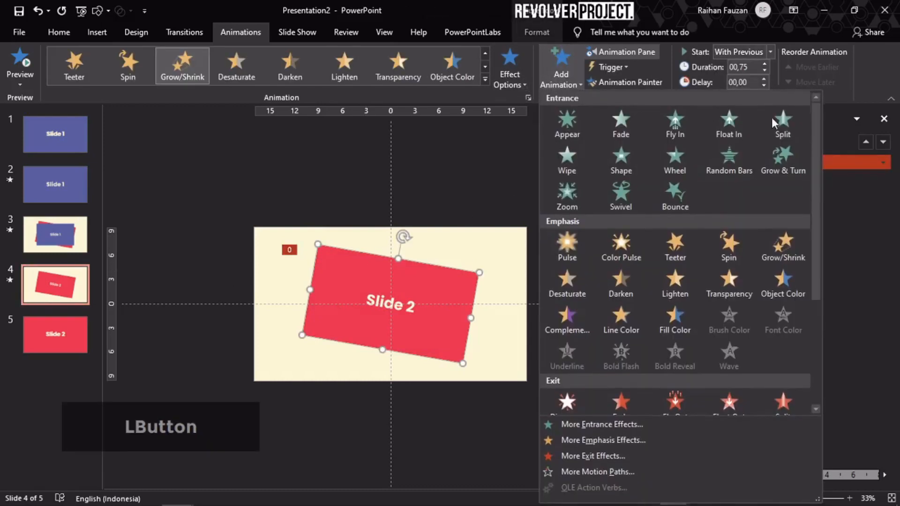
click(737, 254)
click(883, 178)
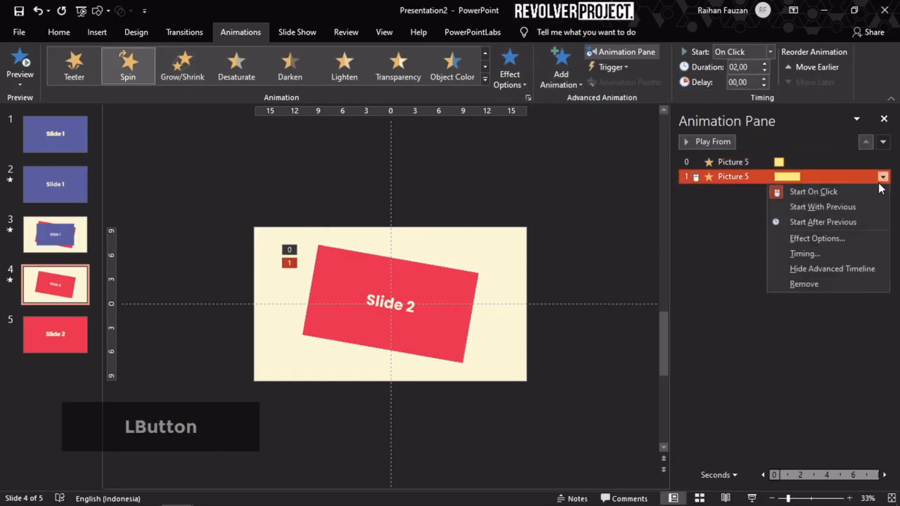
click(845, 205)
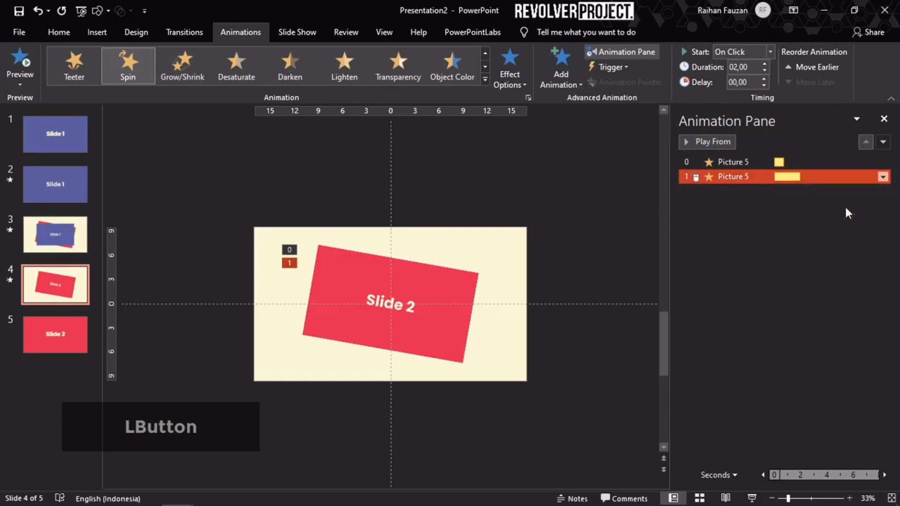
Set the duration of the red picture's Spin animation on slide 4 to 0,75 seconds.
double_click(766, 70)
click(765, 70)
double_click(766, 70)
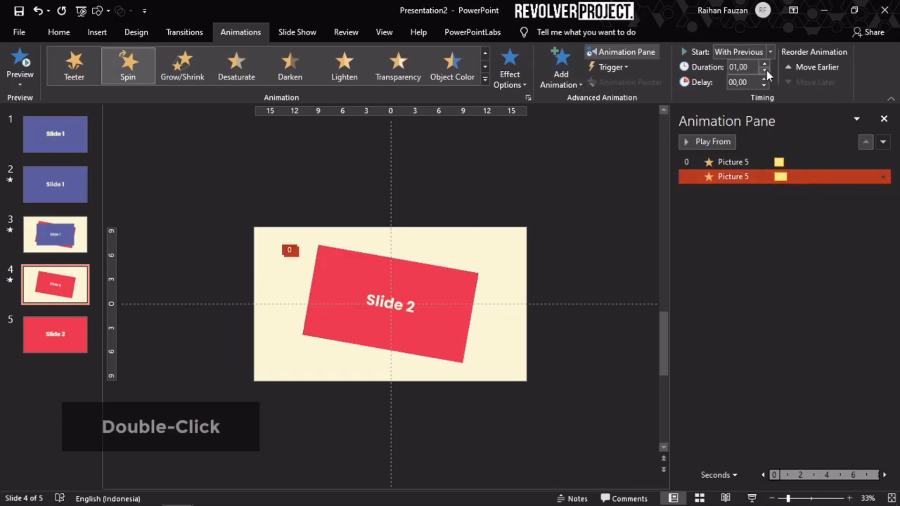
Set the Spin effect's amount to a custom 10° in the counterclockwise direction.
double_click(797, 176)
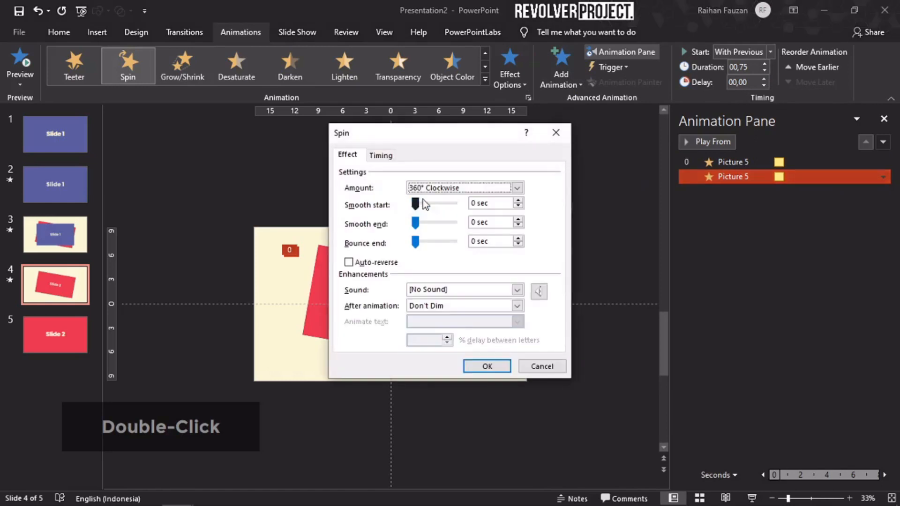
click(517, 188)
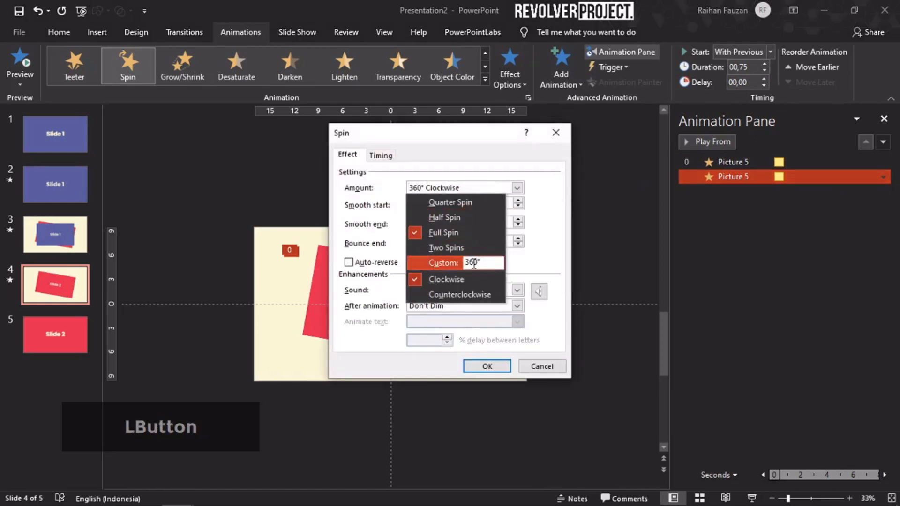
drag(473, 263, 464, 266)
text(1)
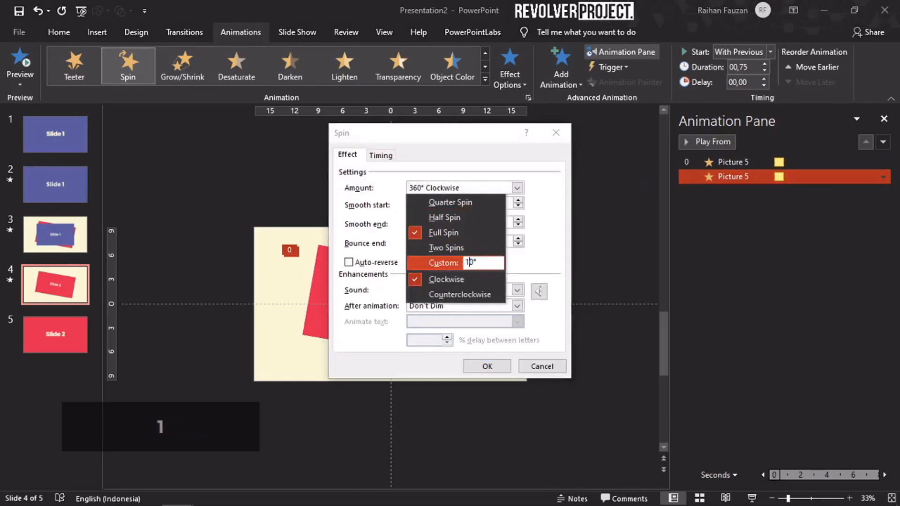
click(464, 295)
click(461, 189)
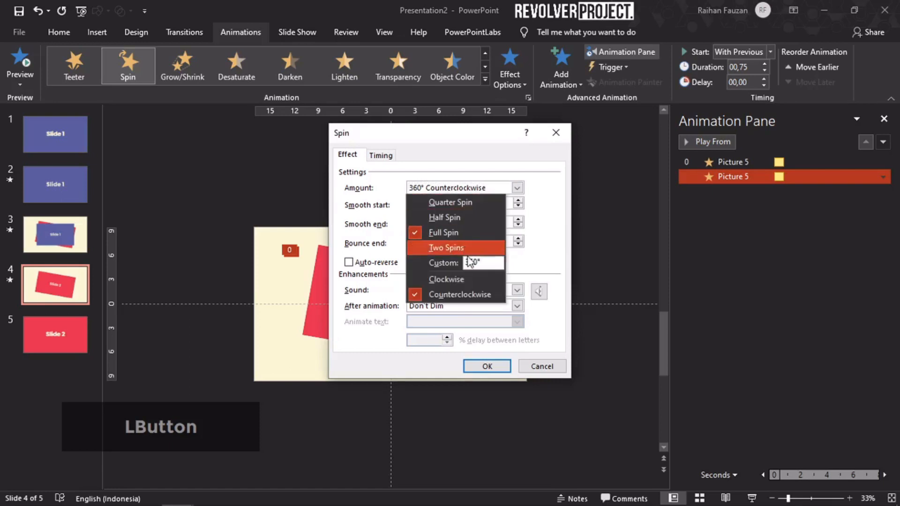
drag(474, 263, 461, 267)
text(1)
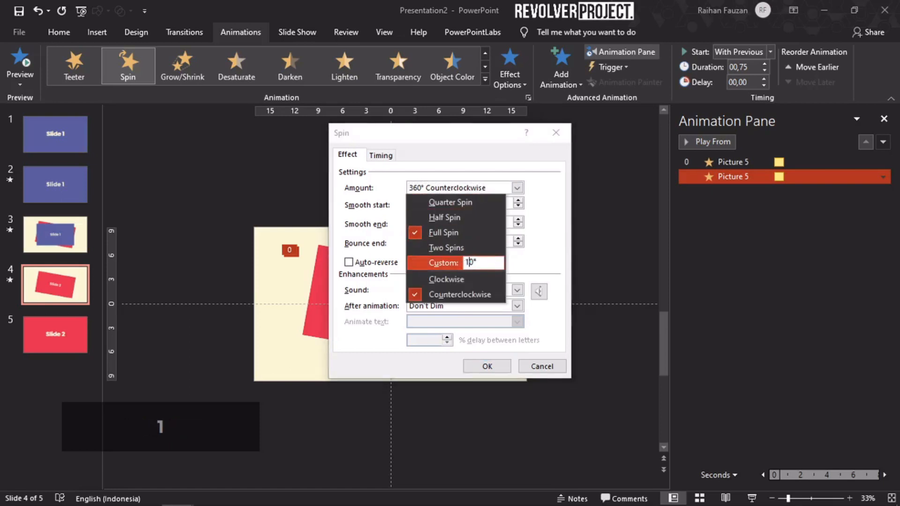
key(Return)
Give the Spin effect a smooth start of 0,37 sec and a smooth end of 0,38 sec.
drag(416, 203, 433, 224)
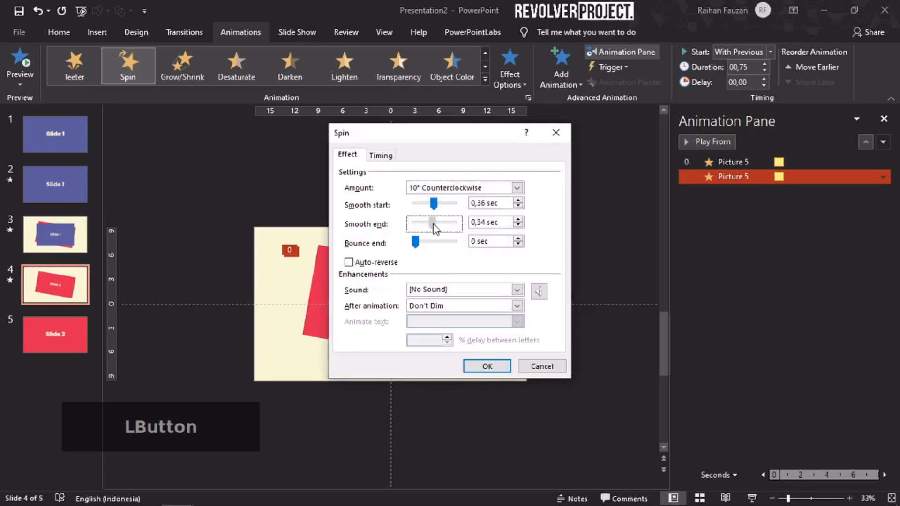
click(518, 221)
double_click(517, 220)
click(518, 220)
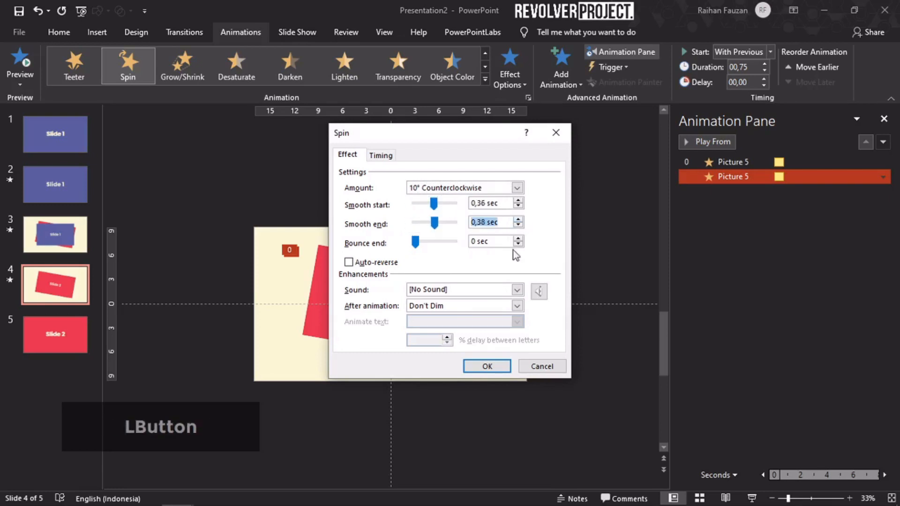
click(518, 200)
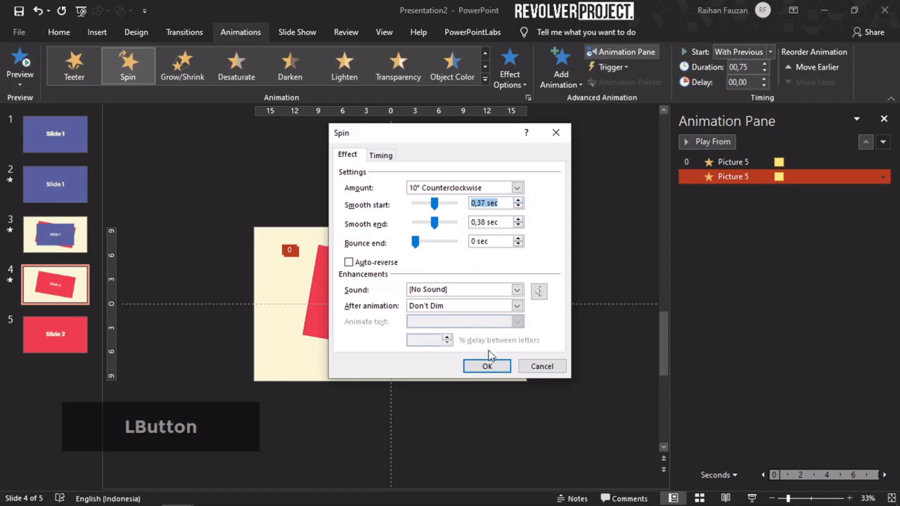
click(487, 367)
Preview slide 4's animations in the editor and as a full-screen slide show.
click(688, 141)
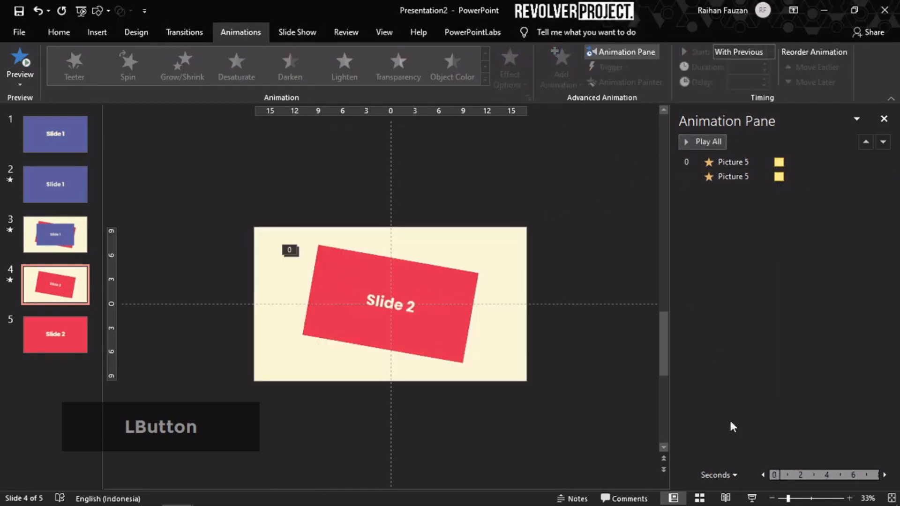
click(752, 498)
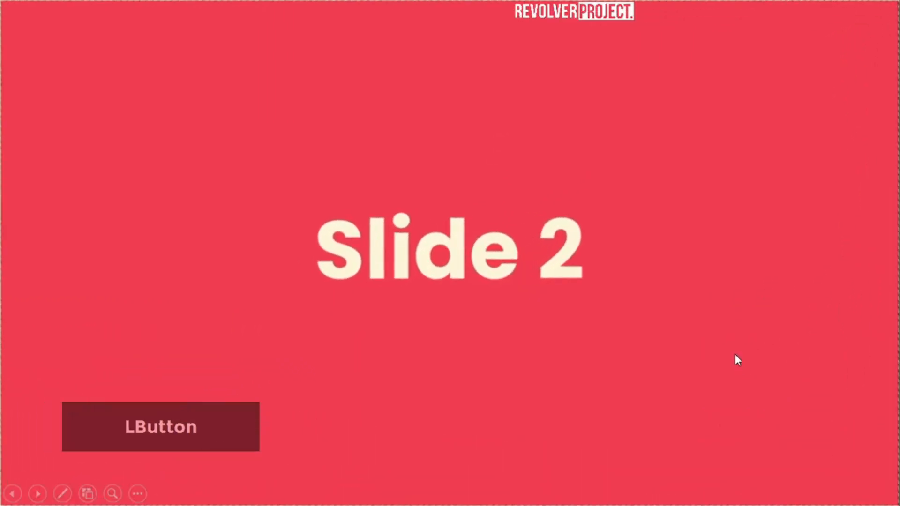
key(Escape)
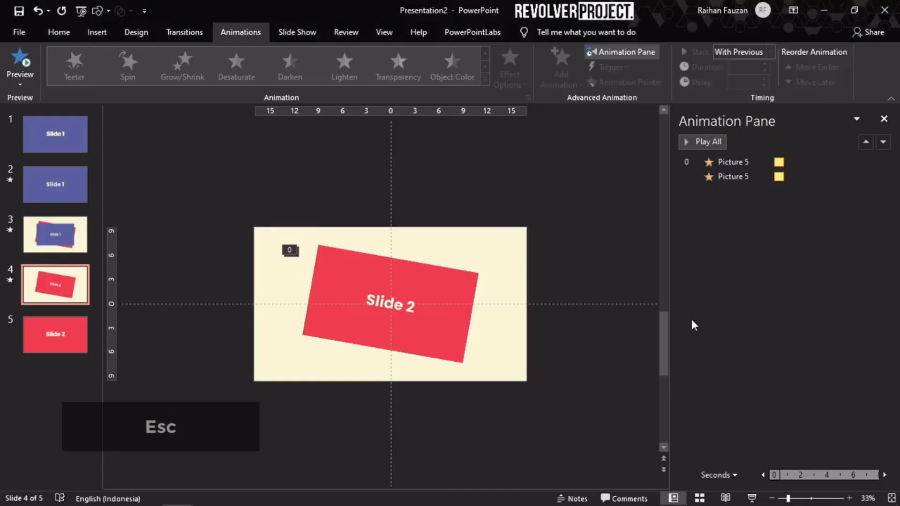
Set slide 4 to advance automatically after 00:00,75.
click(80, 296)
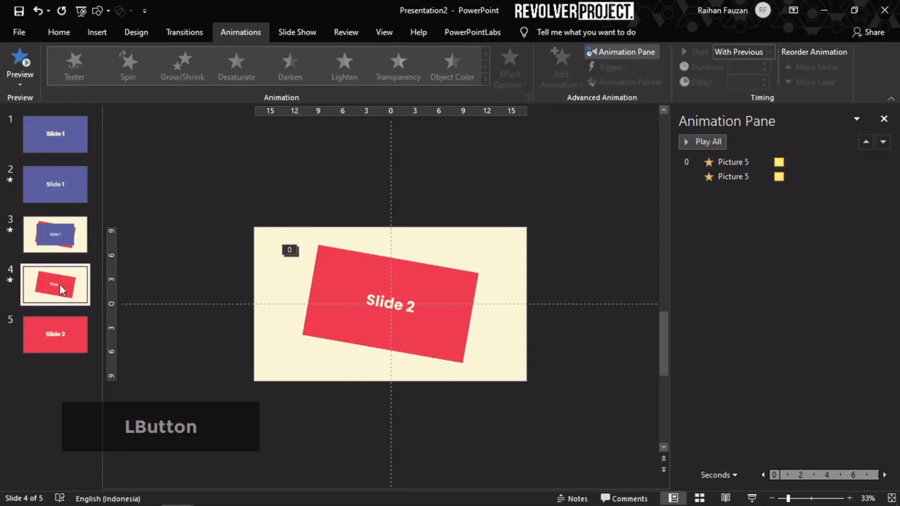
click(181, 36)
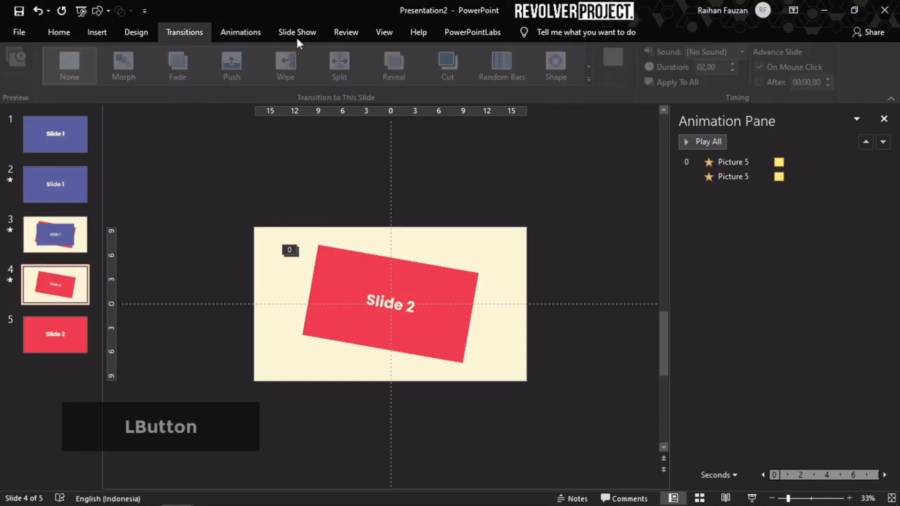
click(66, 331)
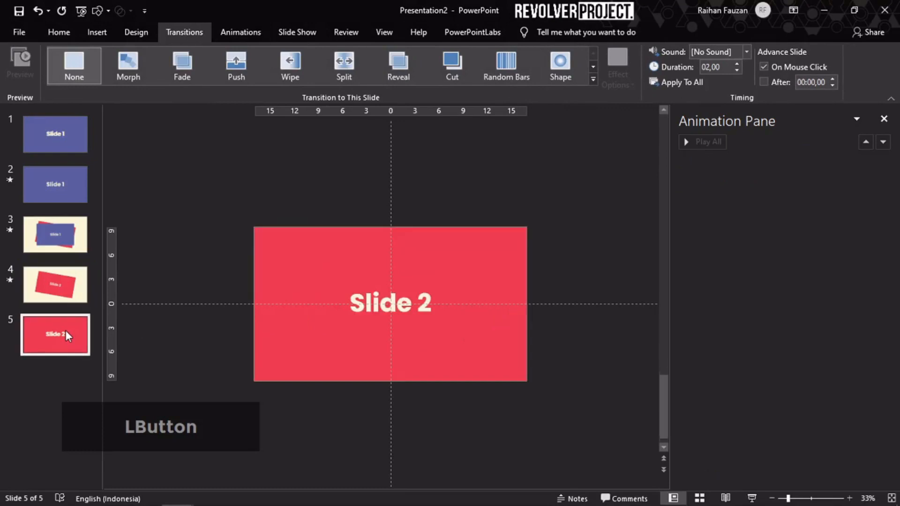
click(66, 298)
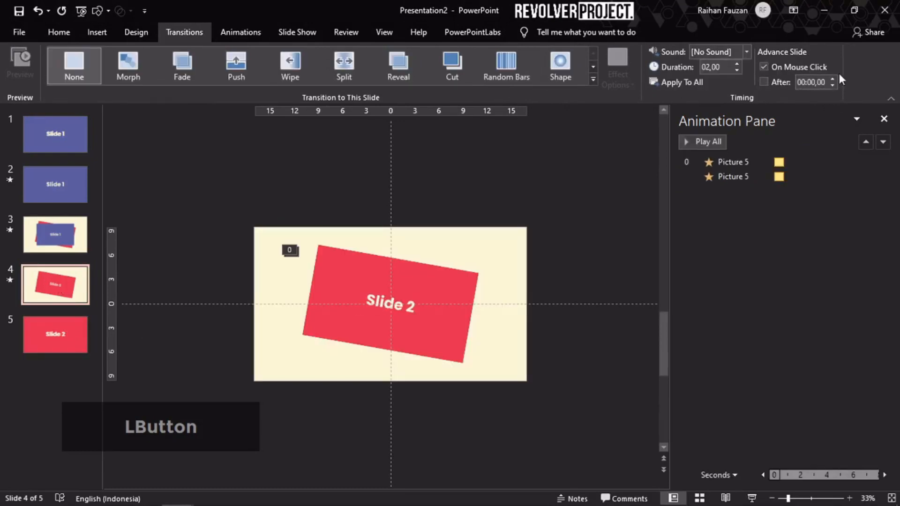
double_click(821, 82)
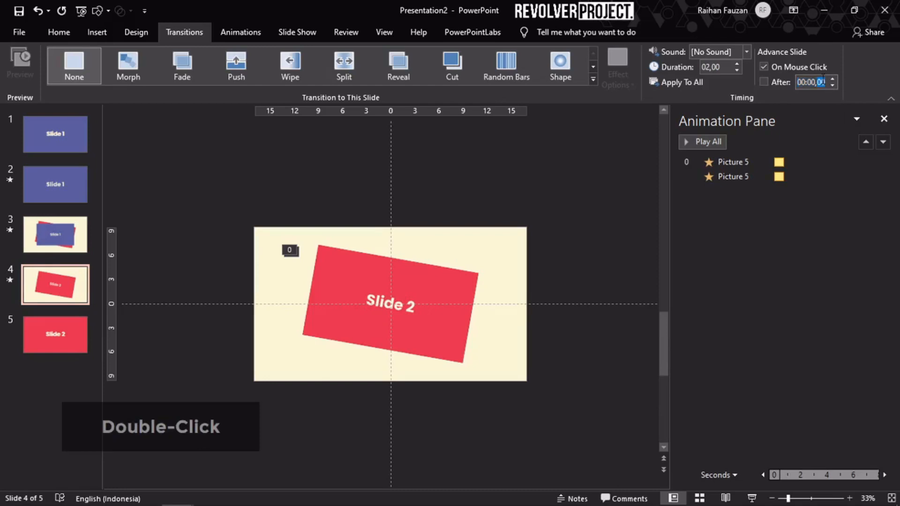
text(75)
key(Return)
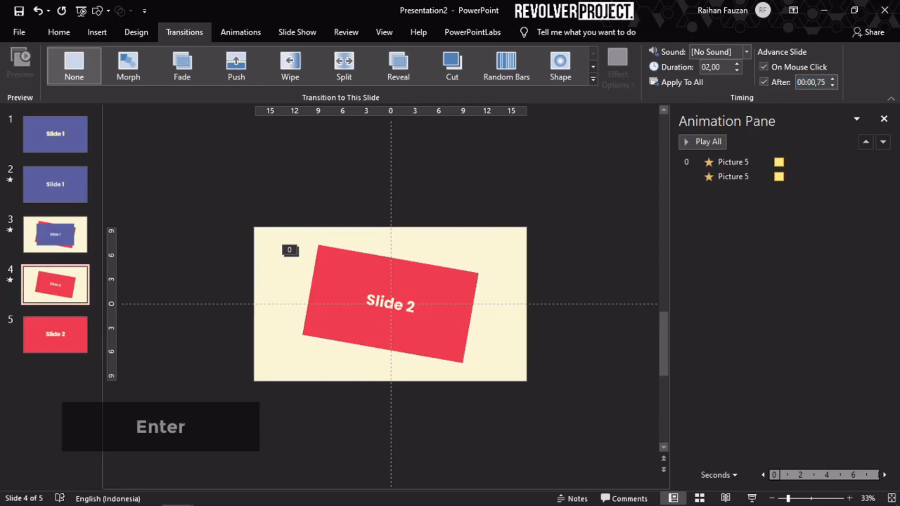
Set slide 3 to advance automatically after 00:01,00 to match the length of its picture animations.
click(61, 231)
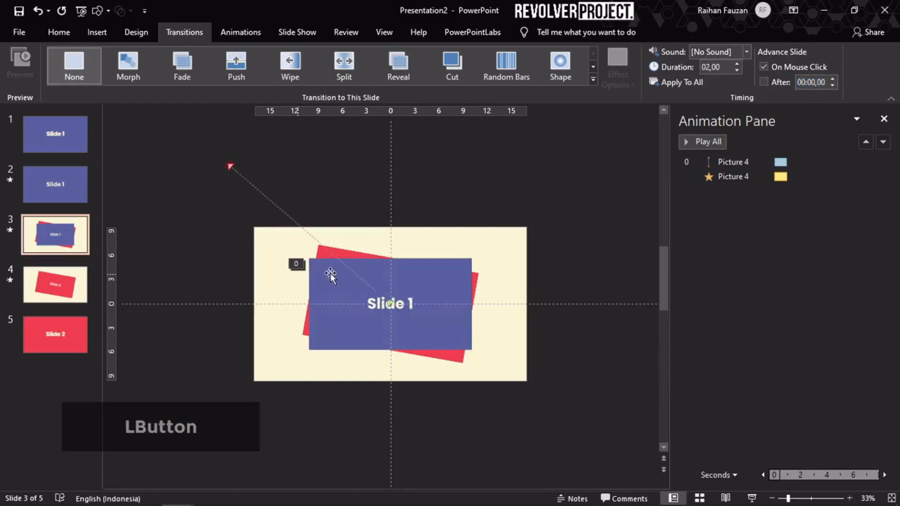
click(832, 84)
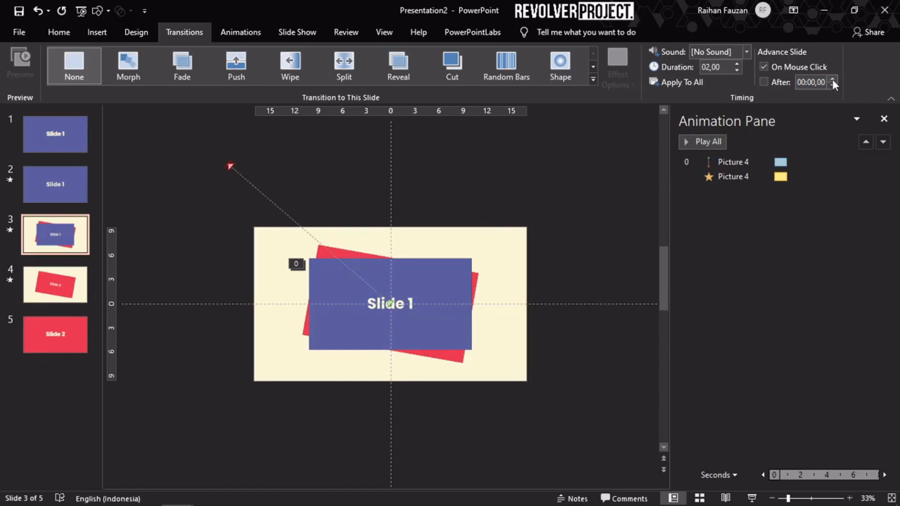
click(786, 162)
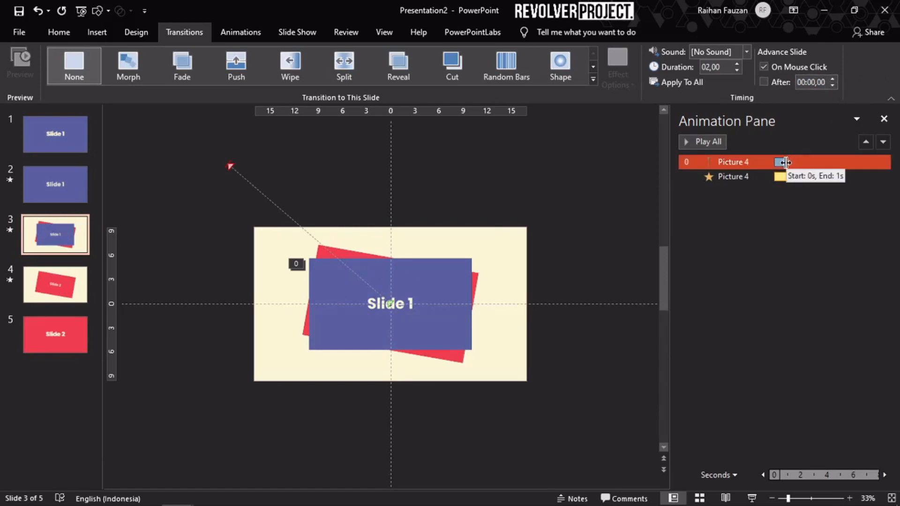
click(832, 83)
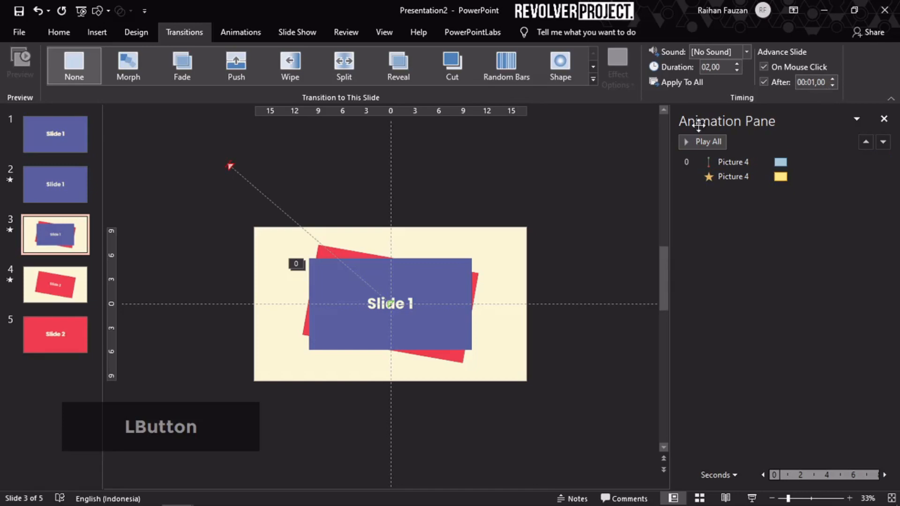
Play the slide show from slide 1 to check the whole transition.
click(47, 198)
click(62, 146)
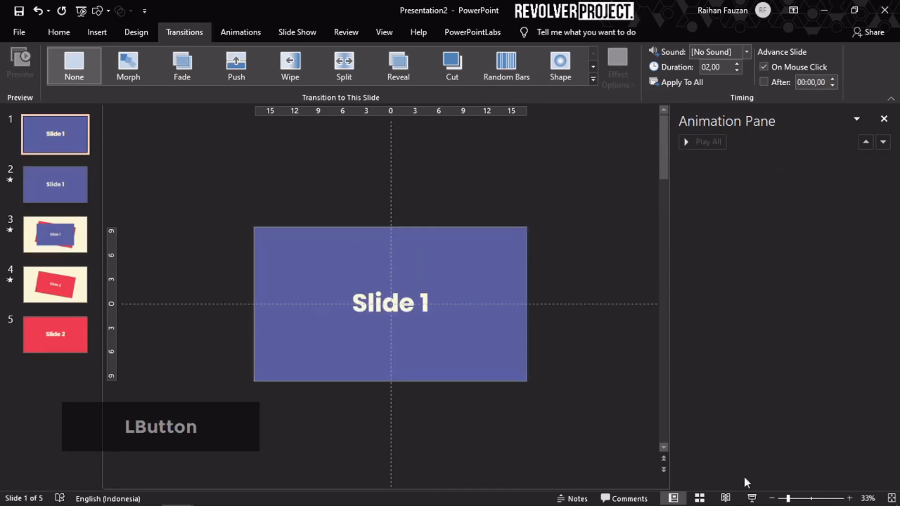
click(752, 498)
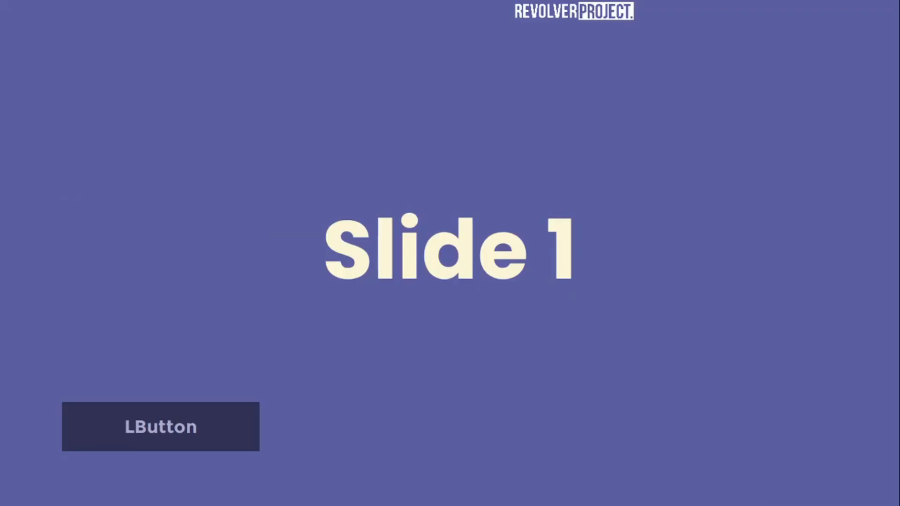
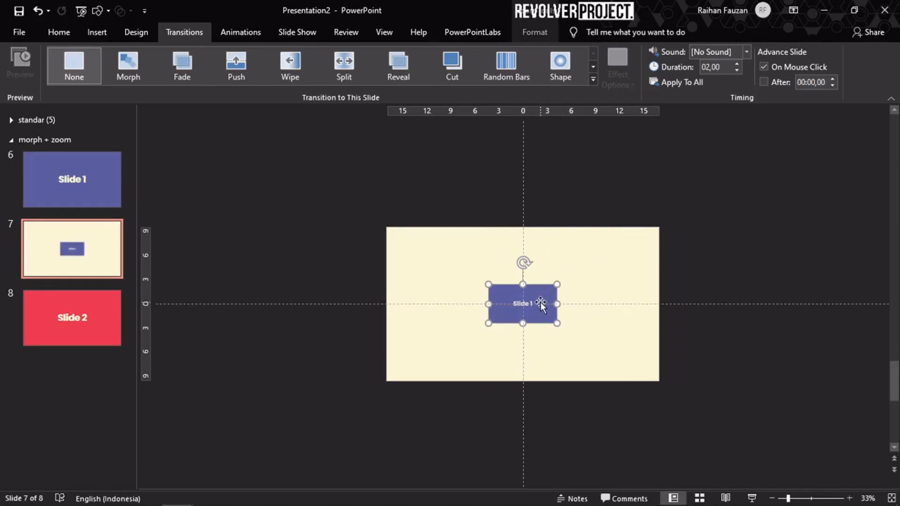
Enlarge the small Slide 1 picture on slide 7 from its centre until it fills the slide.
click(539, 302)
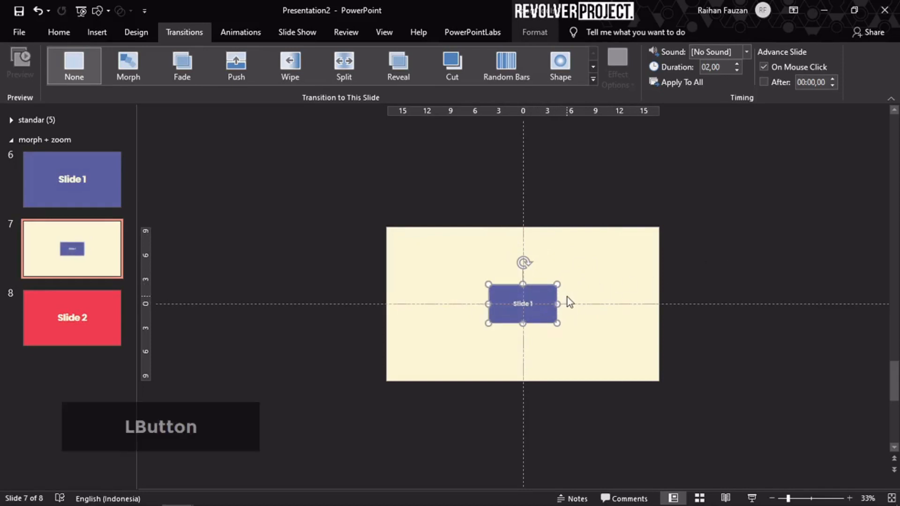
drag(557, 284, 661, 255)
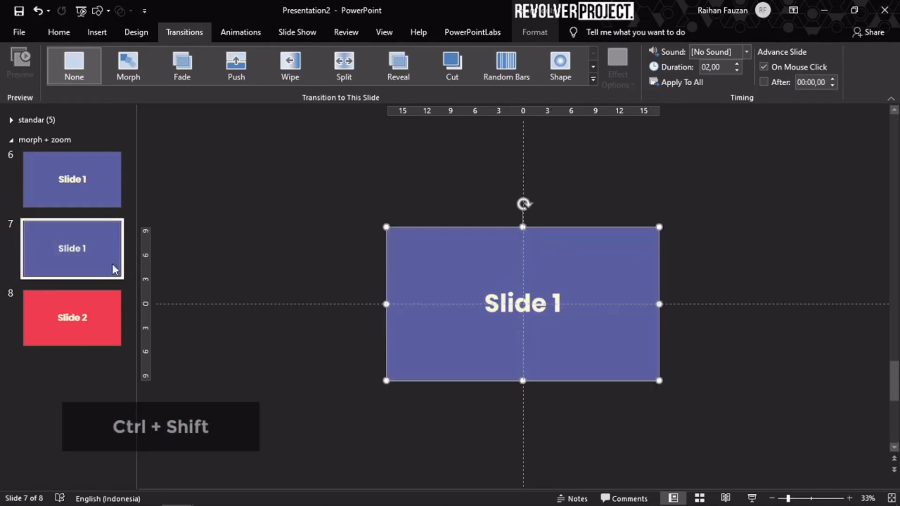
Compare slide 2 of the standar section with slides 6 and 7 of the morph + zoom section, leaving the standar section collapsed.
click(16, 118)
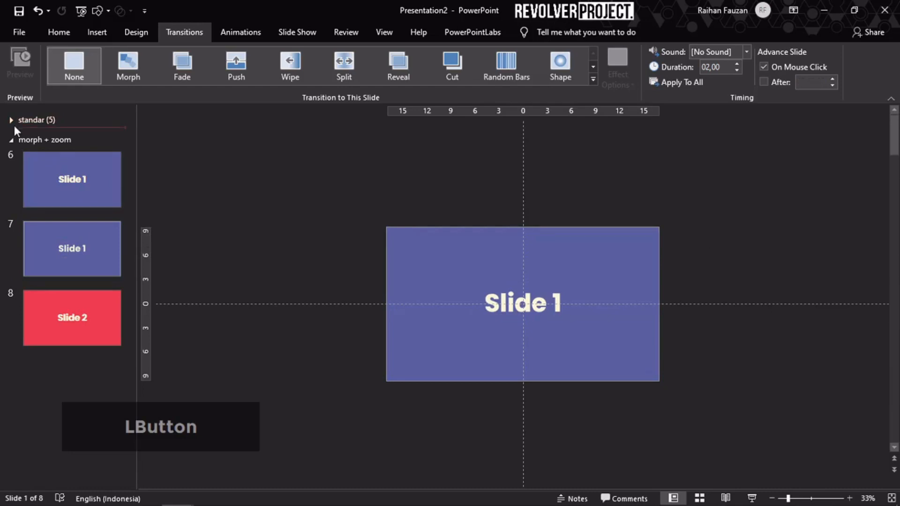
click(10, 121)
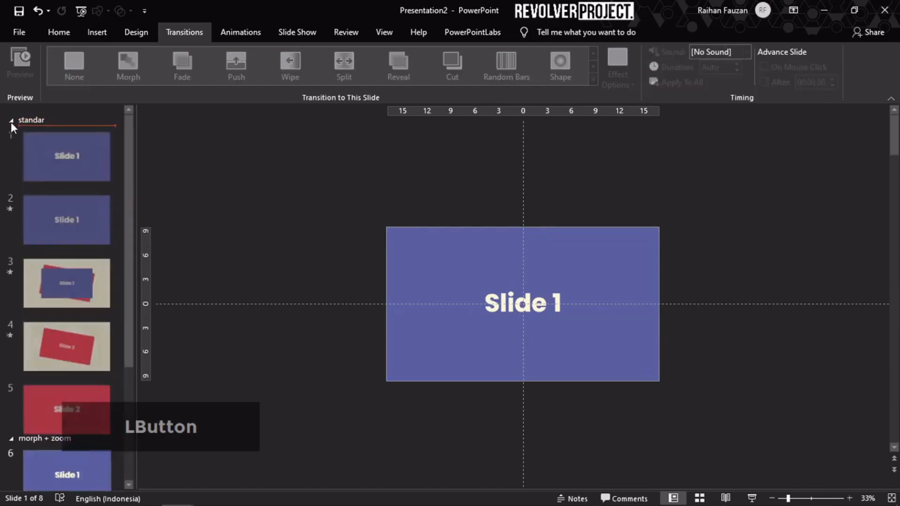
click(87, 209)
scroll(77, 216, down, 3)
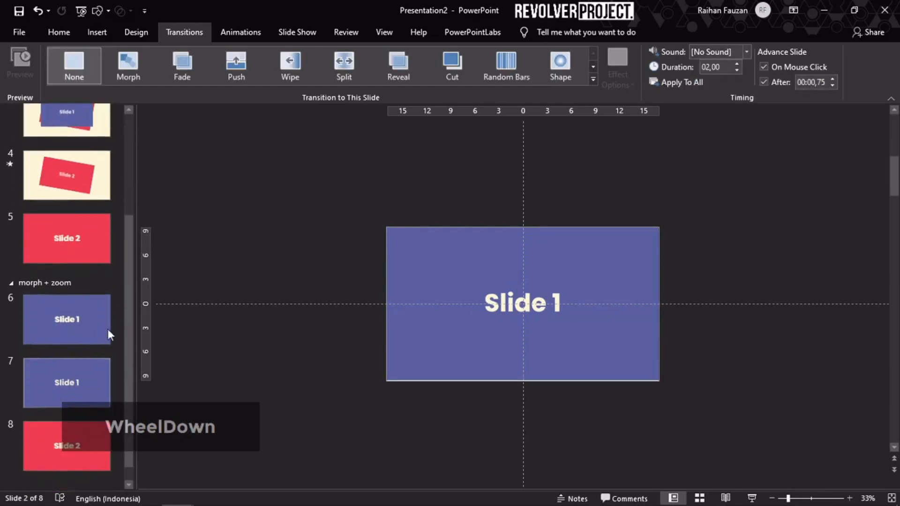
click(67, 362)
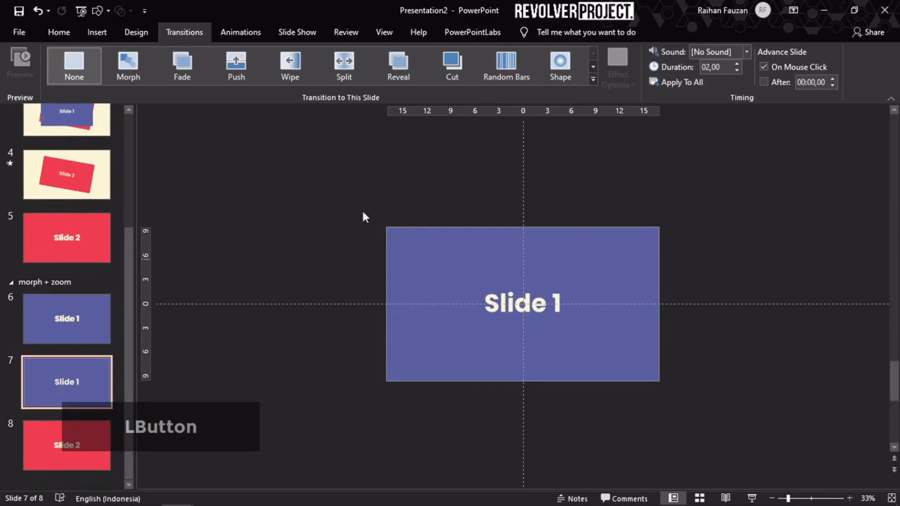
scroll(41, 234, up, 5)
click(10, 122)
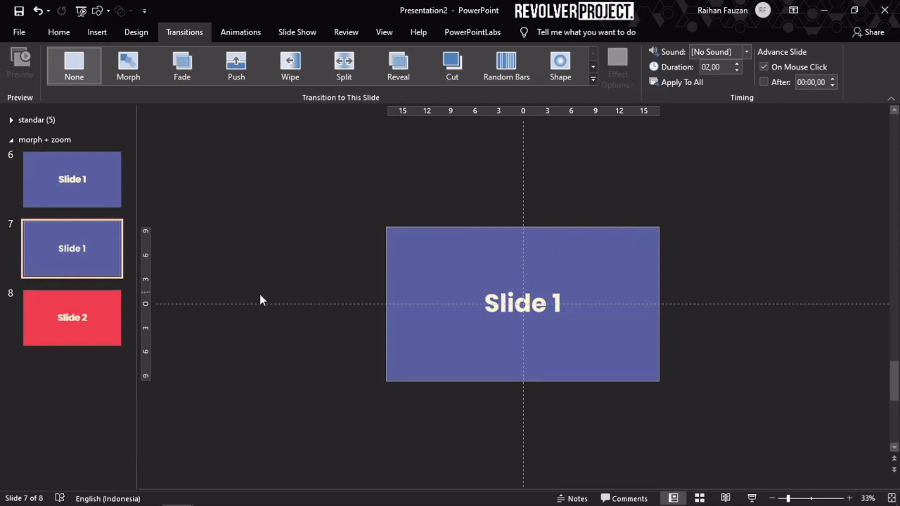
click(74, 199)
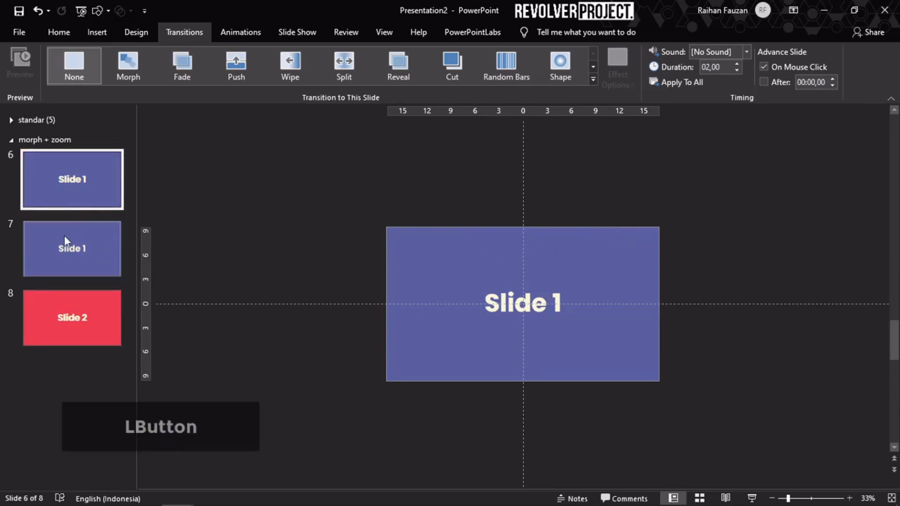
click(80, 234)
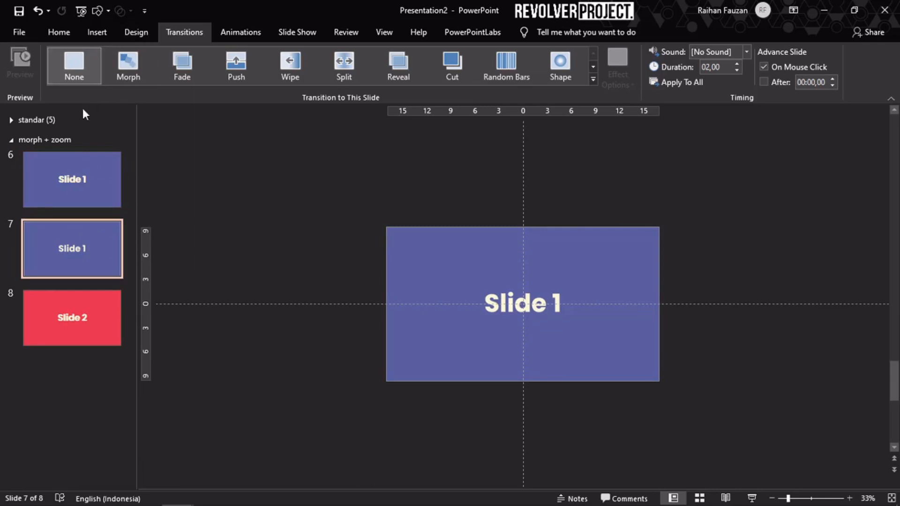
click(78, 253)
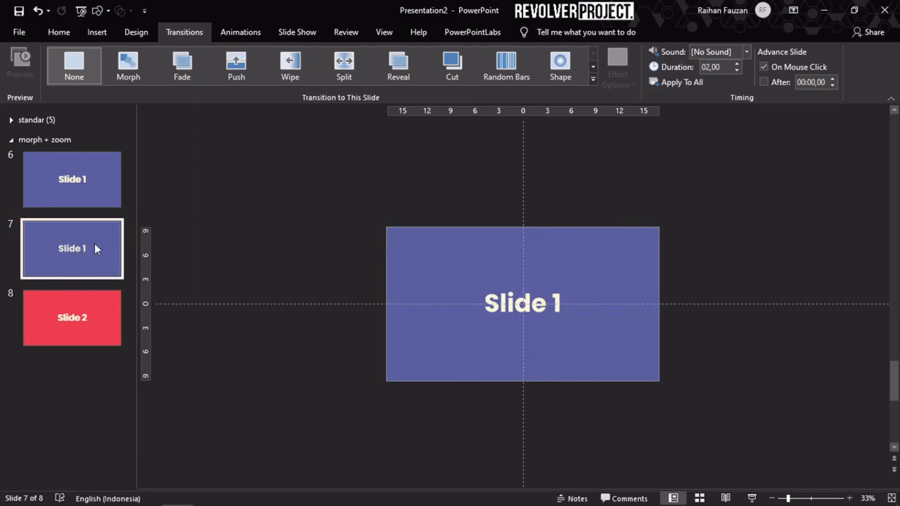
Duplicate slide 7 and set the original slide 7 to advance automatically after 00:00,00.
key(ctrl+d)
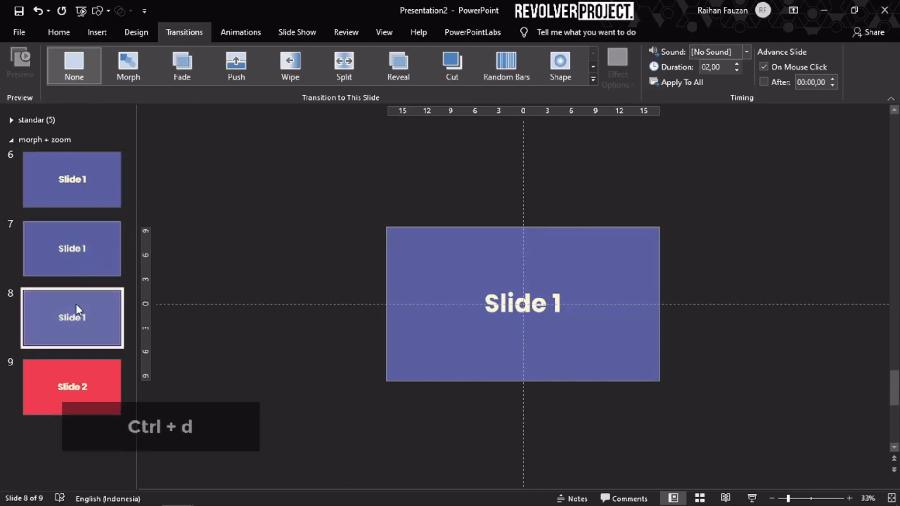
click(88, 255)
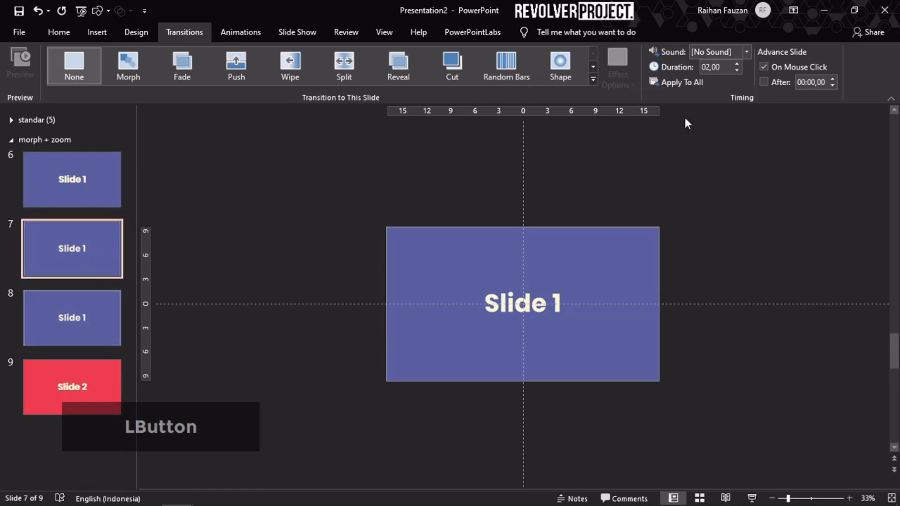
click(785, 83)
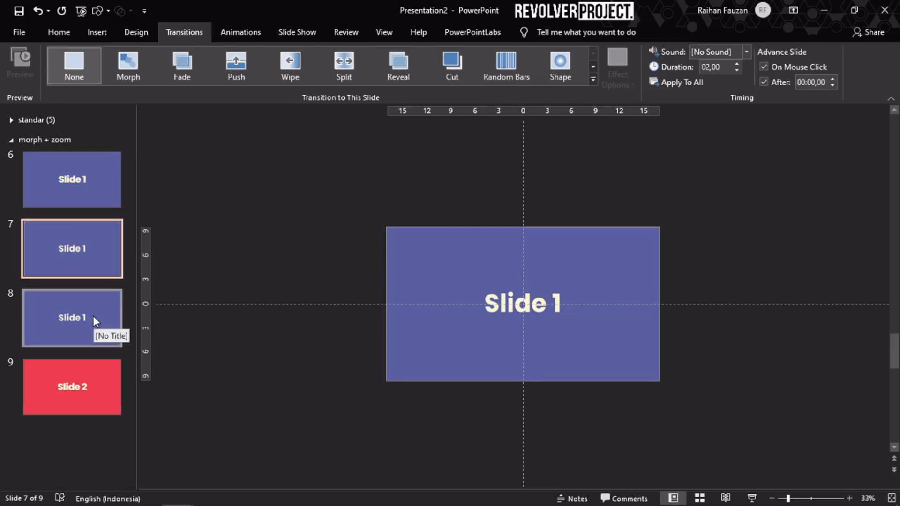
Apply the Morph transition to slide 8 with a duration of 00,75.
click(47, 340)
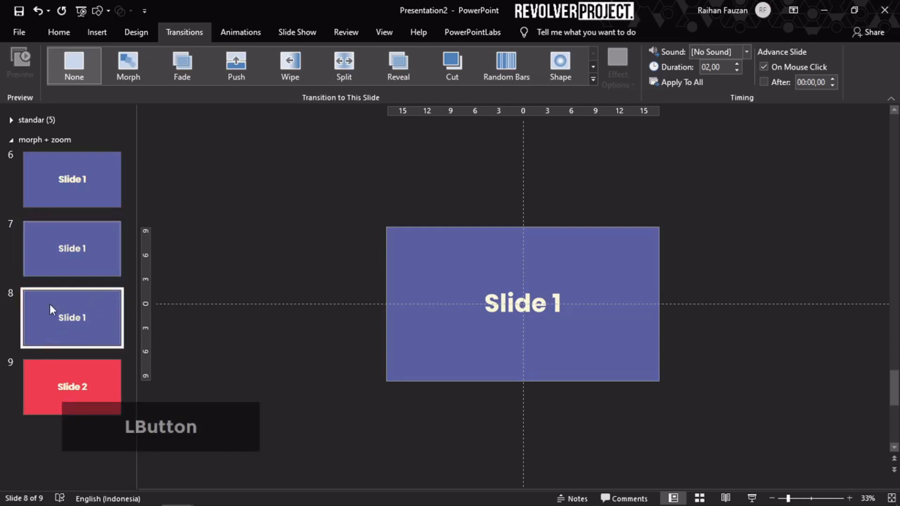
click(134, 69)
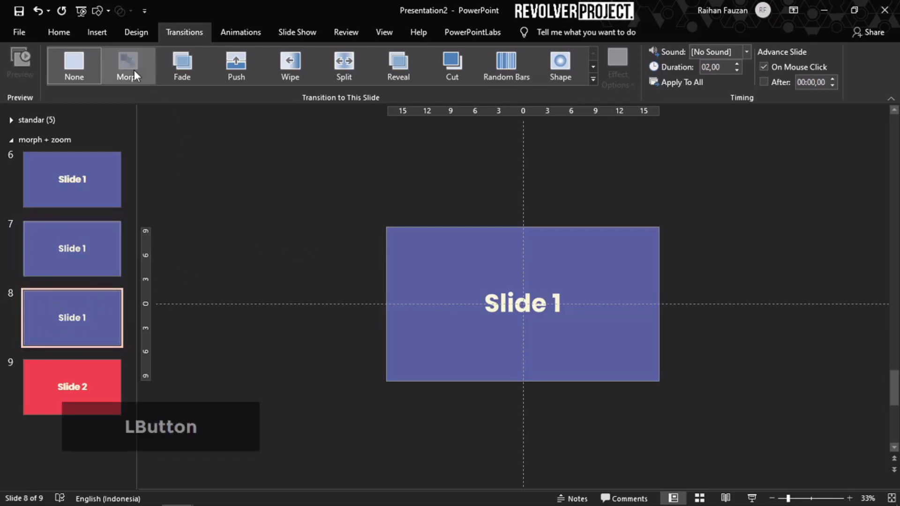
click(733, 71)
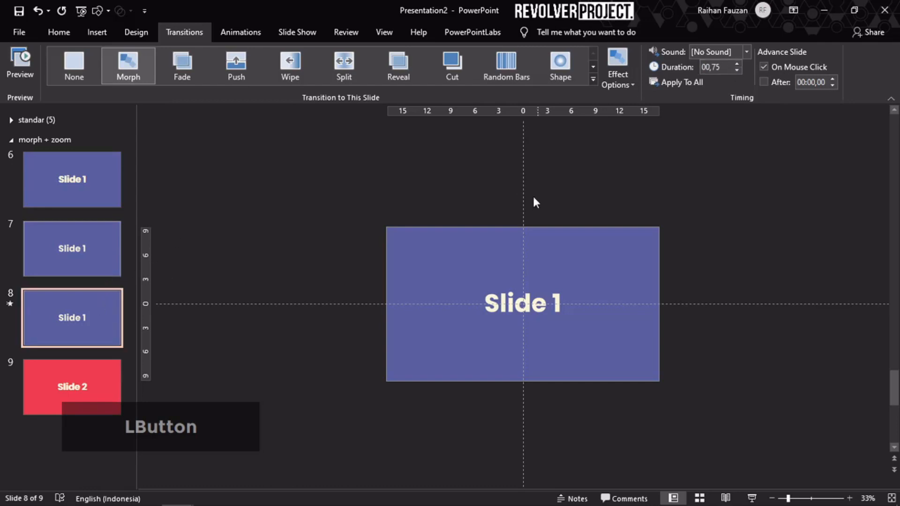
Shrink the Slide 1 picture on slide 8 proportionally around its centre to about two thirds of the slide's width.
click(542, 237)
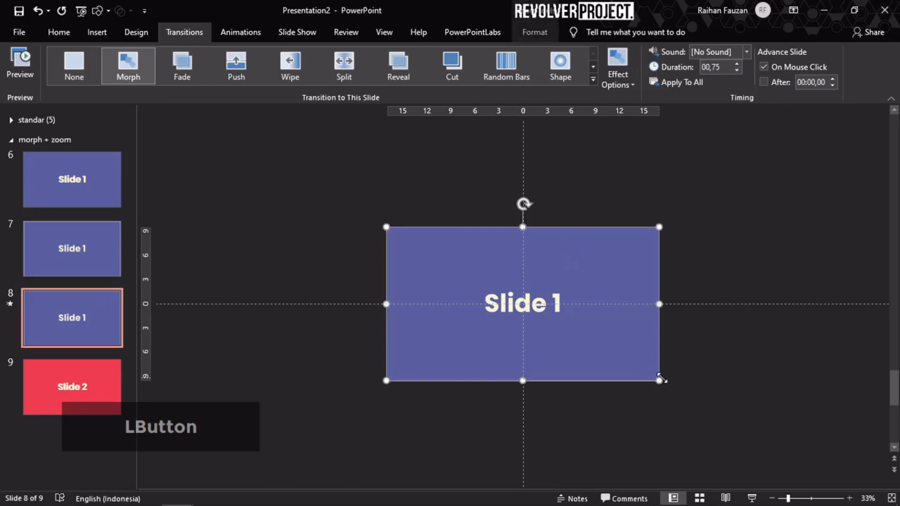
drag(659, 381, 612, 345)
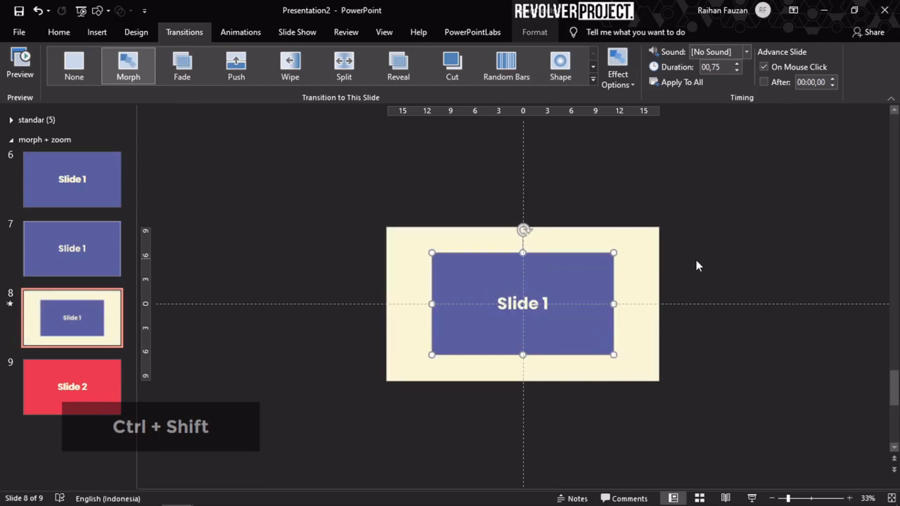
click(691, 265)
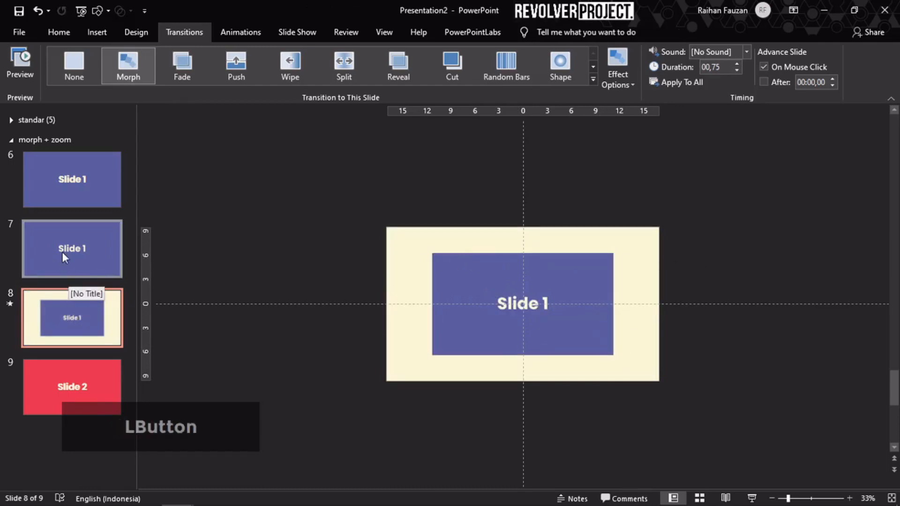
scroll(54, 226, up, 1)
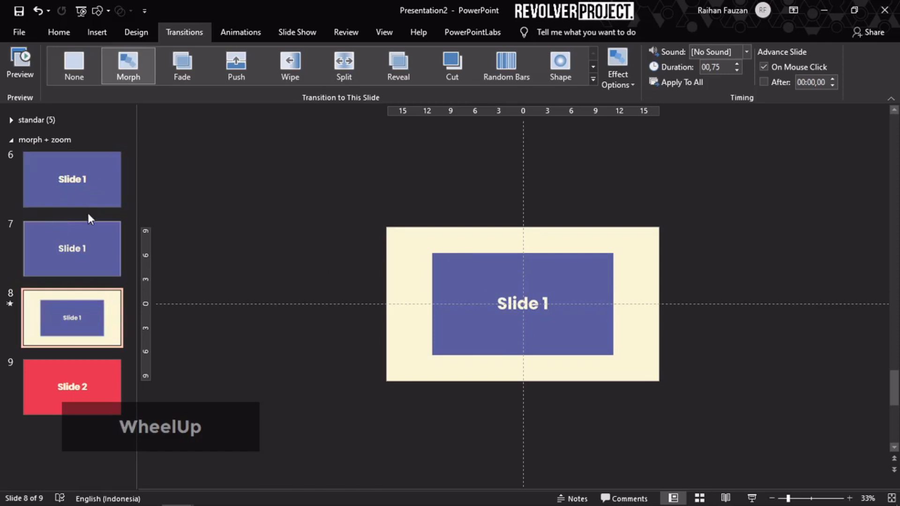
click(463, 314)
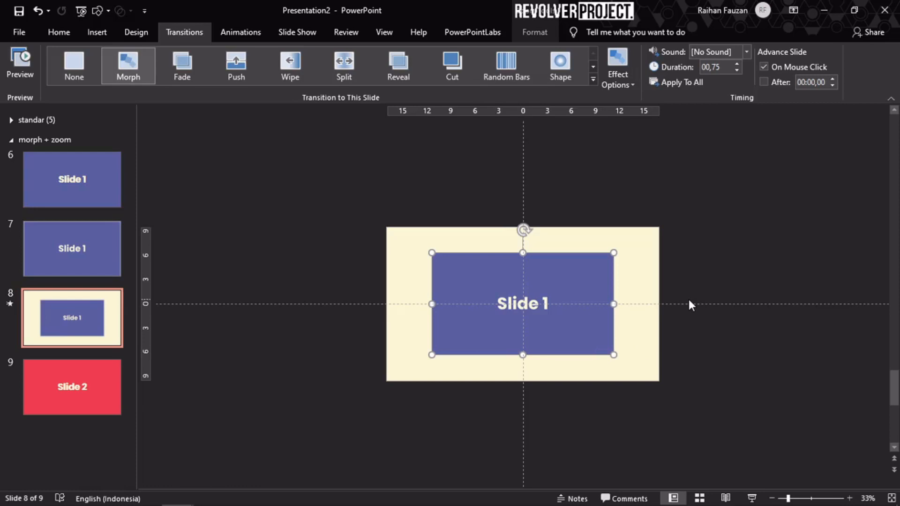
click(670, 237)
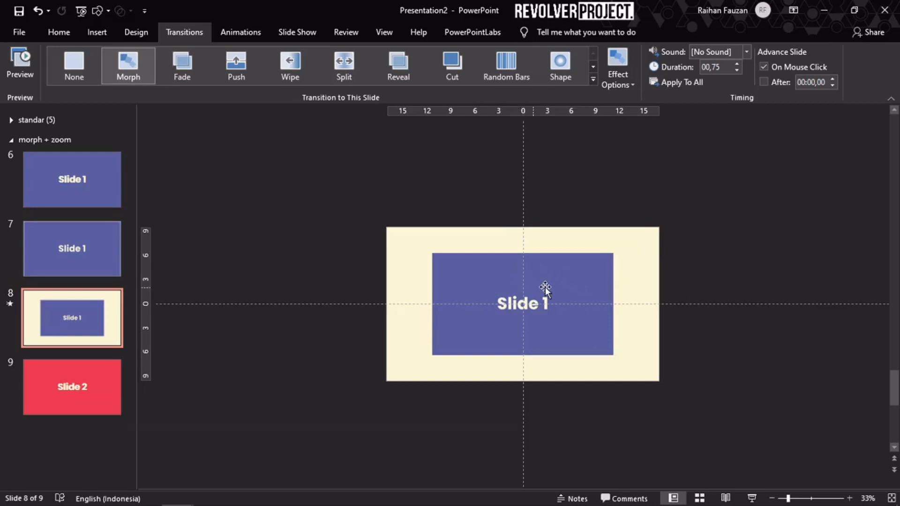
click(568, 281)
mouse_move(614, 355)
mouse_down()
mouse_move(600, 351)
mouse_move(614, 355)
mouse_up()
click(245, 249)
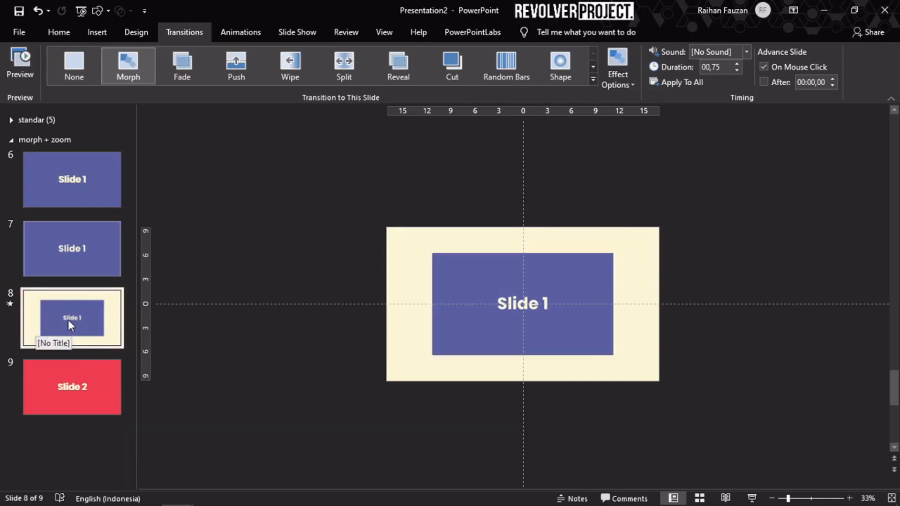
Duplicate slide 8 with its reduced Slide 1 picture and Morph transition.
key(ctrl+d)
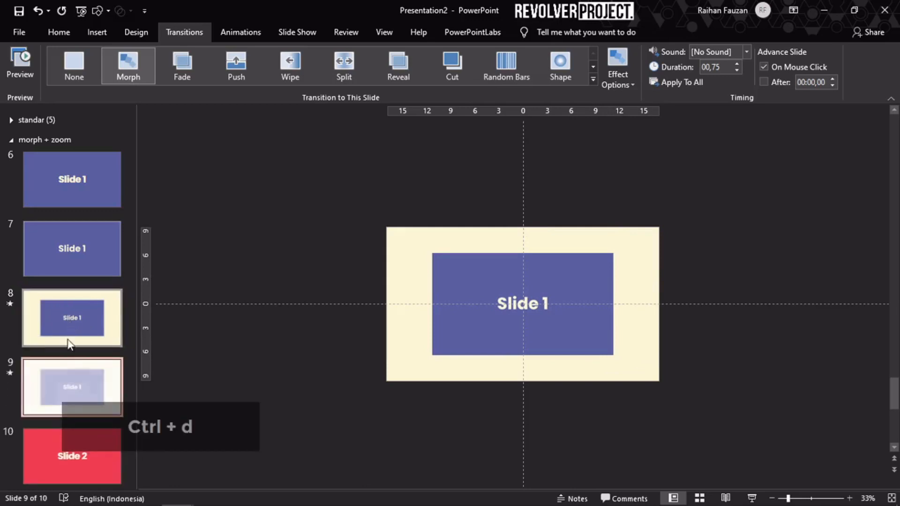
click(69, 367)
click(505, 285)
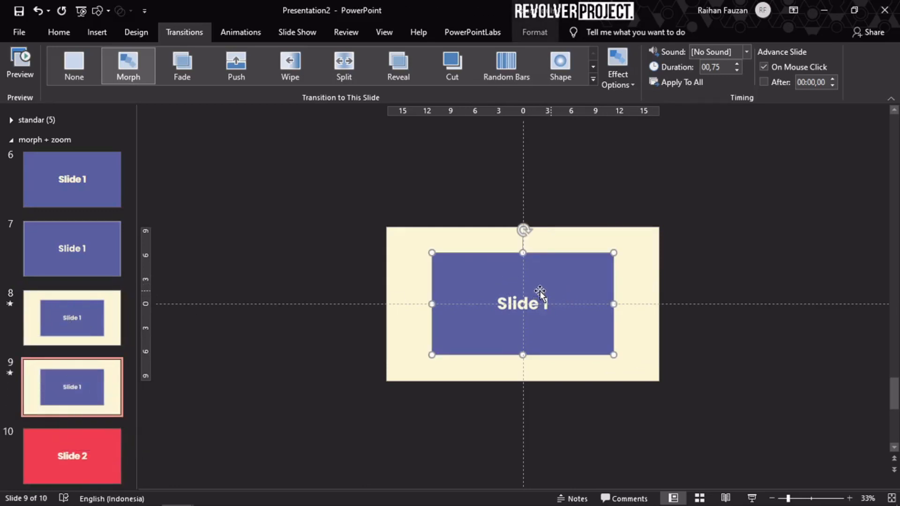
key(ctrl+d)
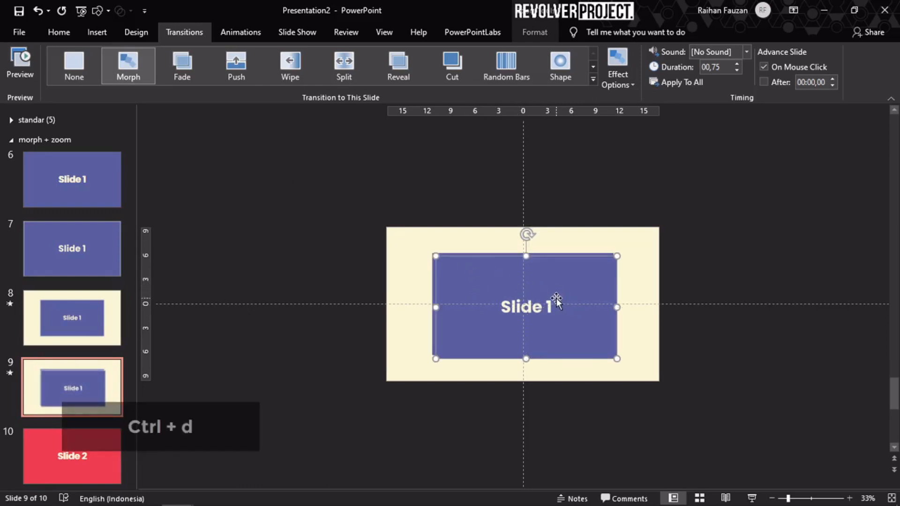
key(Delete)
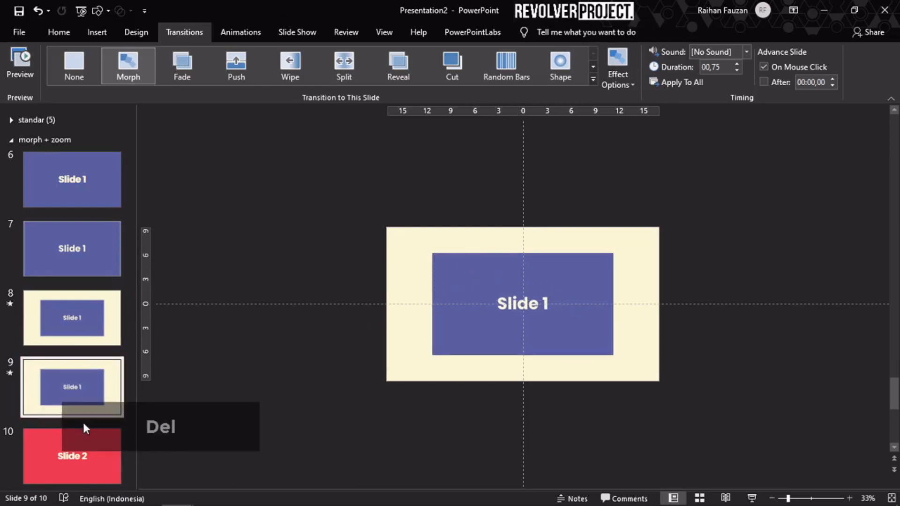
Insert slide 10 as a slide zoom on slide 9, sized to cover the Slide 1 picture exactly.
click(55, 446)
click(60, 396)
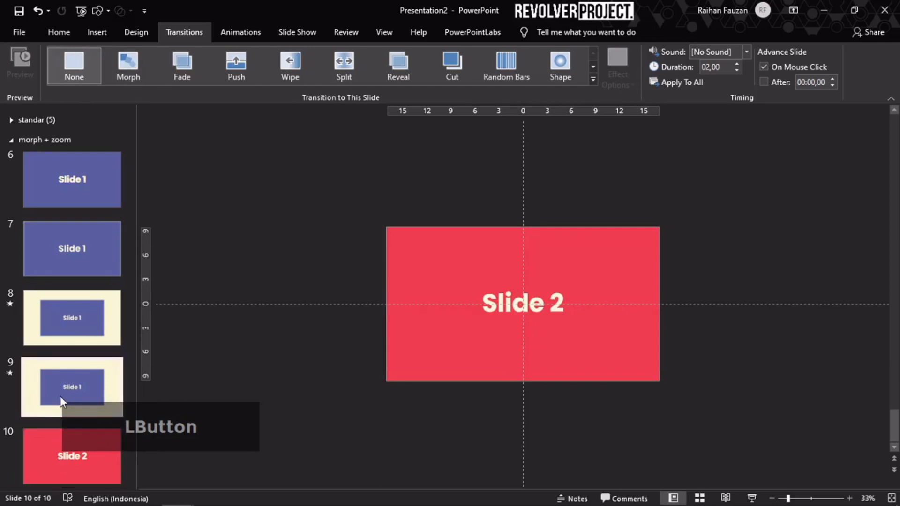
drag(50, 465, 610, 343)
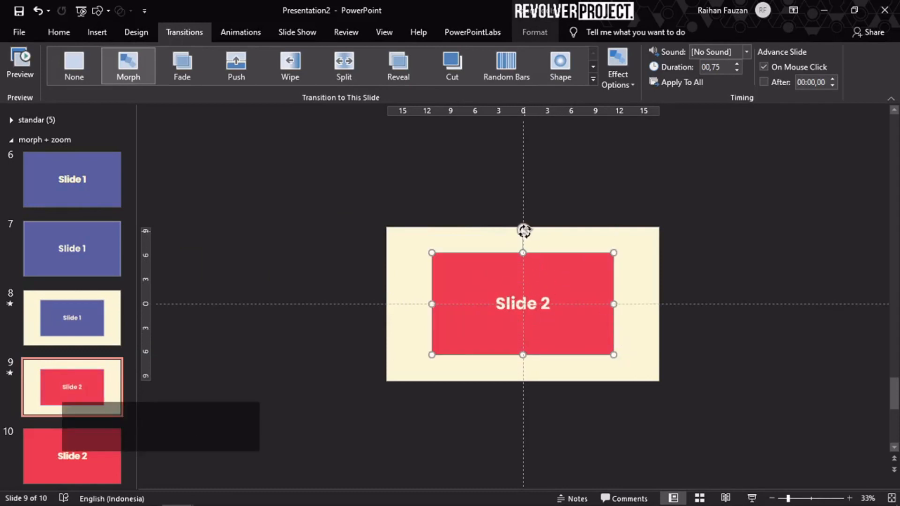
Rotate the Slide 2 zoom on slide 9 slightly clockwise and send it behind the Slide 1 picture.
mouse_move(524, 230)
mouse_down()
mouse_move(511, 225)
mouse_move(537, 233)
mouse_up()
right_click(544, 275)
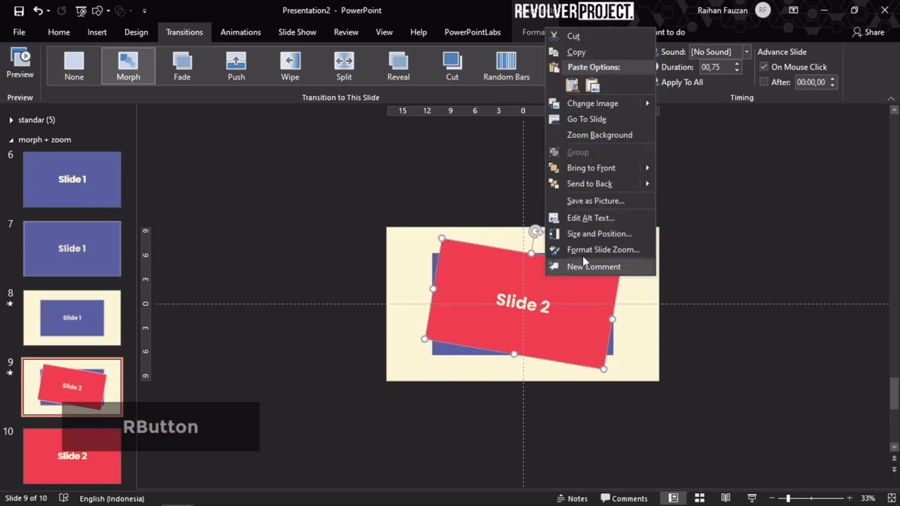
click(595, 186)
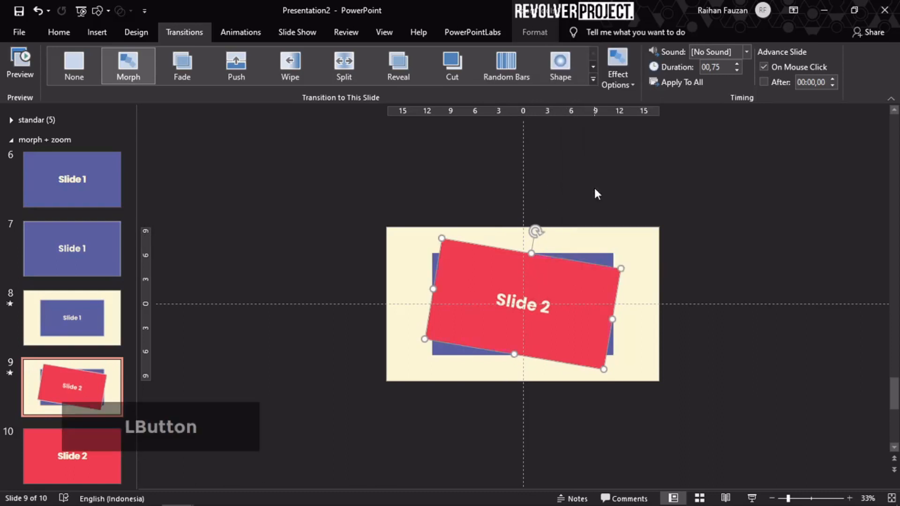
click(206, 324)
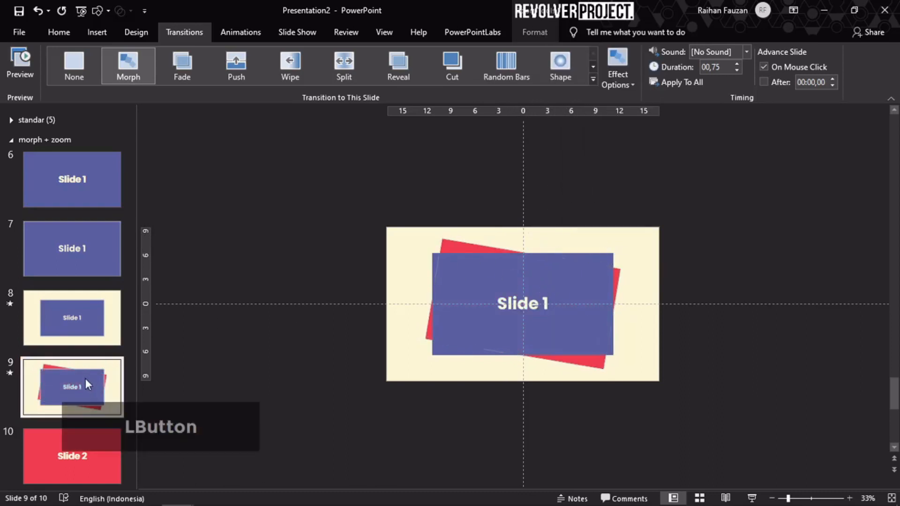
Move the Slide 1 picture on slide 9 outside the slide's upper-left corner and tilt it counterclockwise.
click(572, 277)
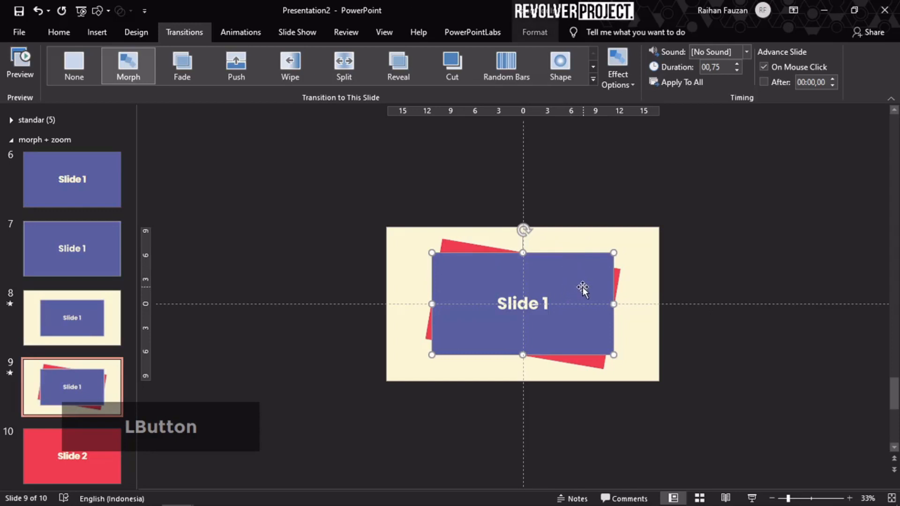
drag(590, 285, 358, 166)
drag(290, 131, 259, 129)
drag(332, 181, 370, 192)
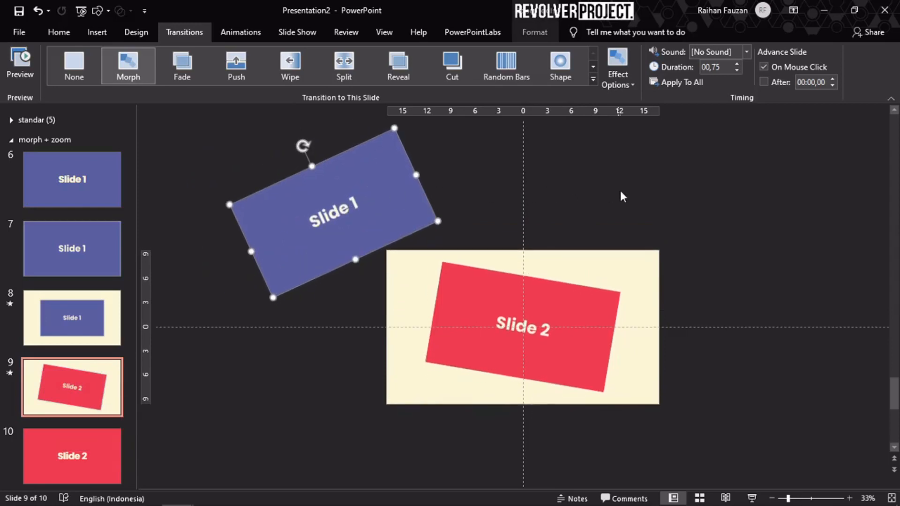
click(493, 196)
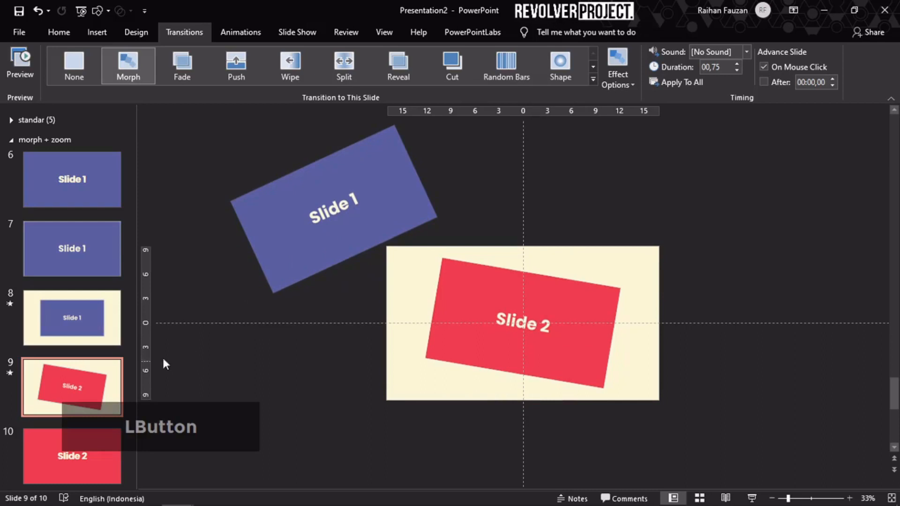
click(97, 373)
click(84, 330)
click(83, 379)
click(84, 352)
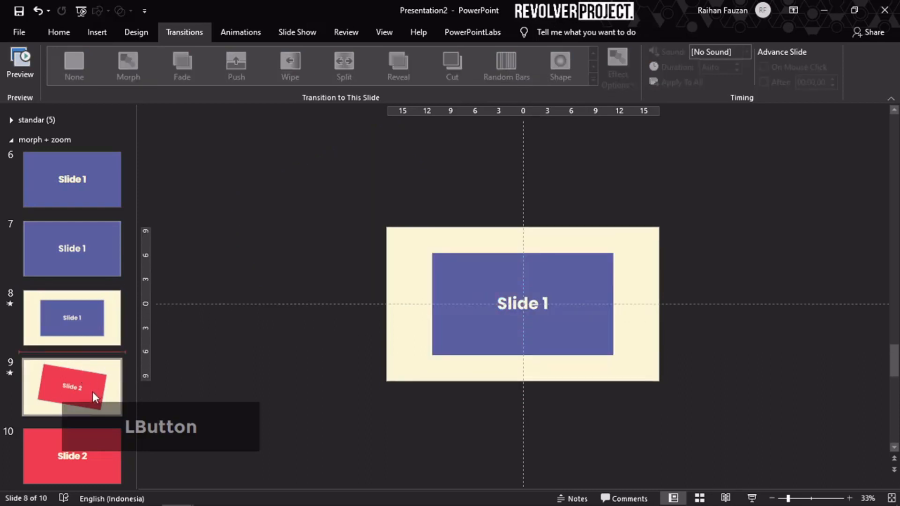
Copy the tilted Slide 2 zoom from slide 9 onto slides 8 and 7.
click(92, 392)
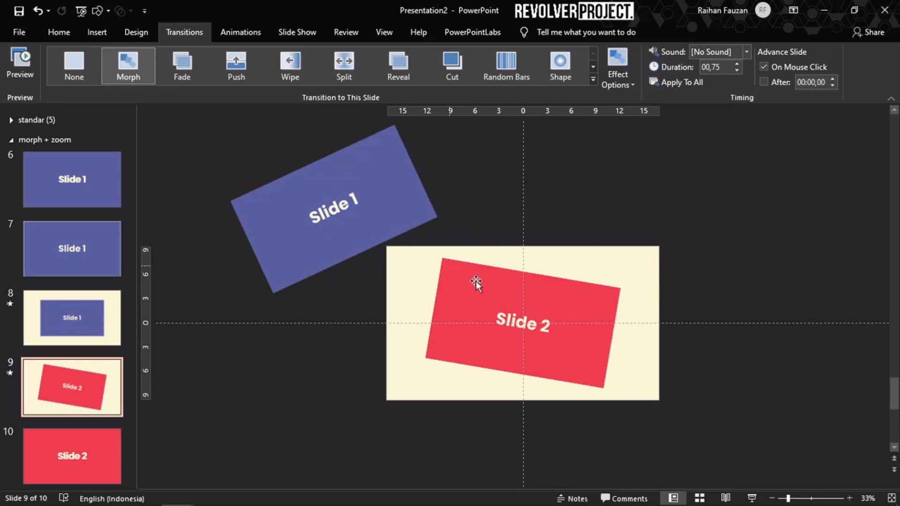
click(493, 290)
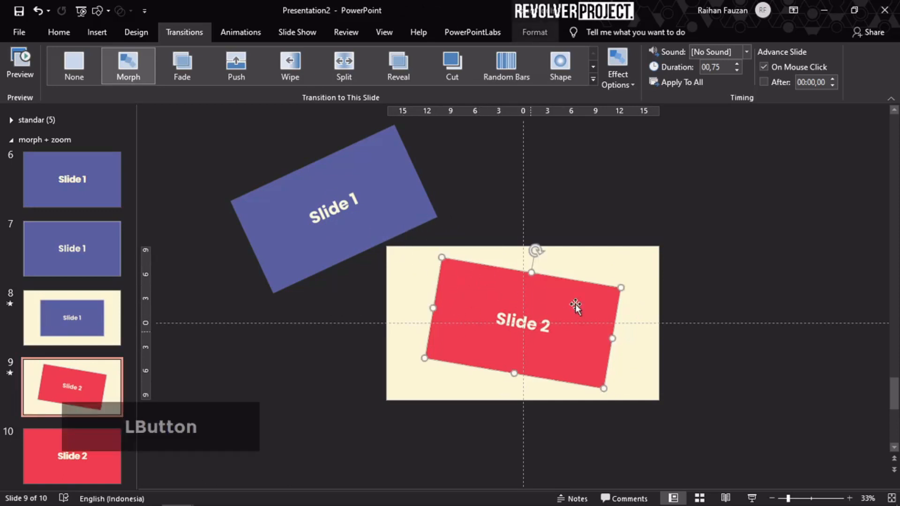
key(ctrl+c)
click(94, 332)
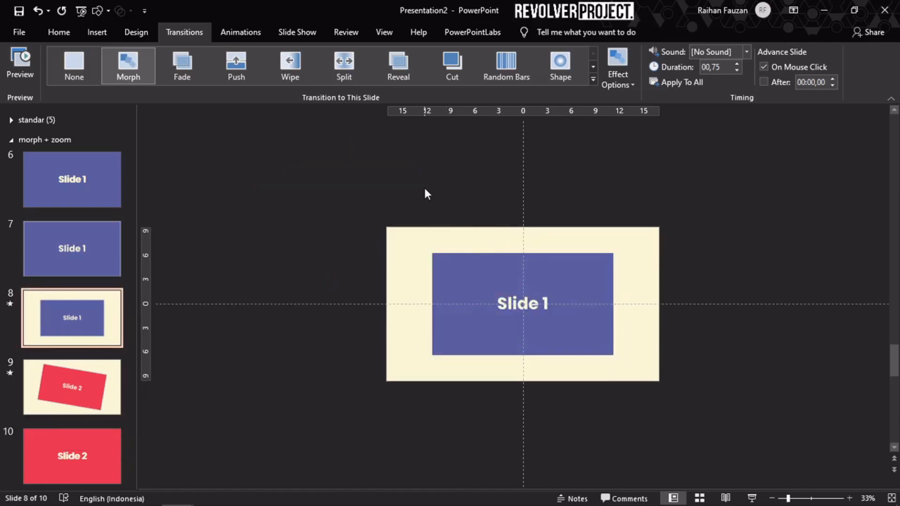
key(ctrl+v)
click(115, 256)
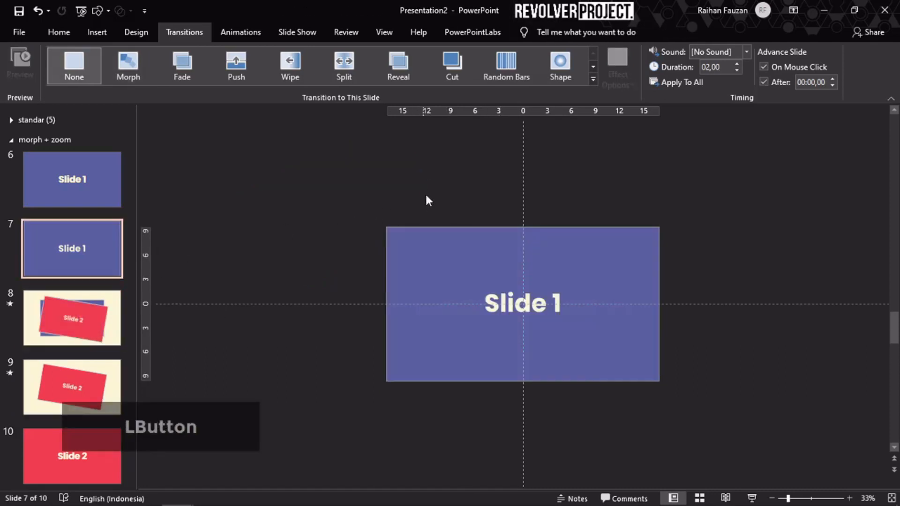
key(ctrl+v)
click(102, 262)
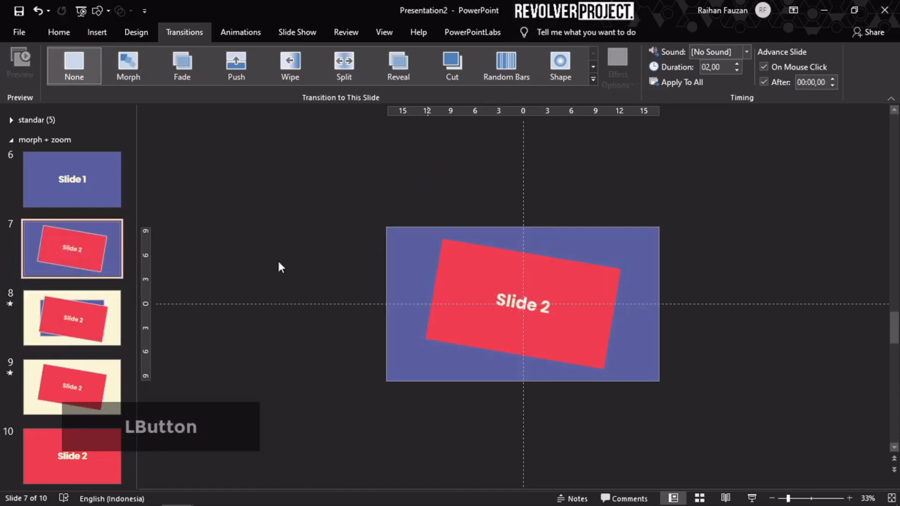
Send the pasted Slide 2 zooms on slides 7 and 8 to the back, behind the Slide 1 pictures.
right_click(462, 270)
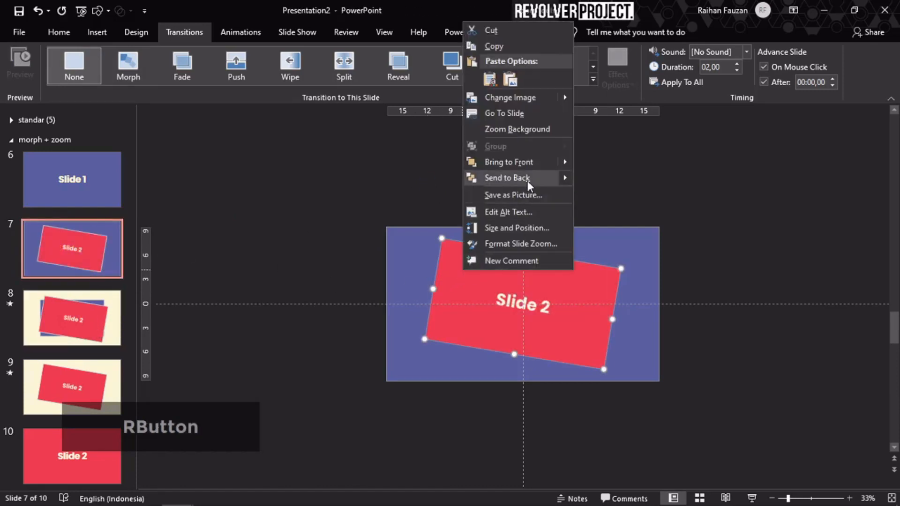
click(527, 181)
click(96, 332)
click(465, 276)
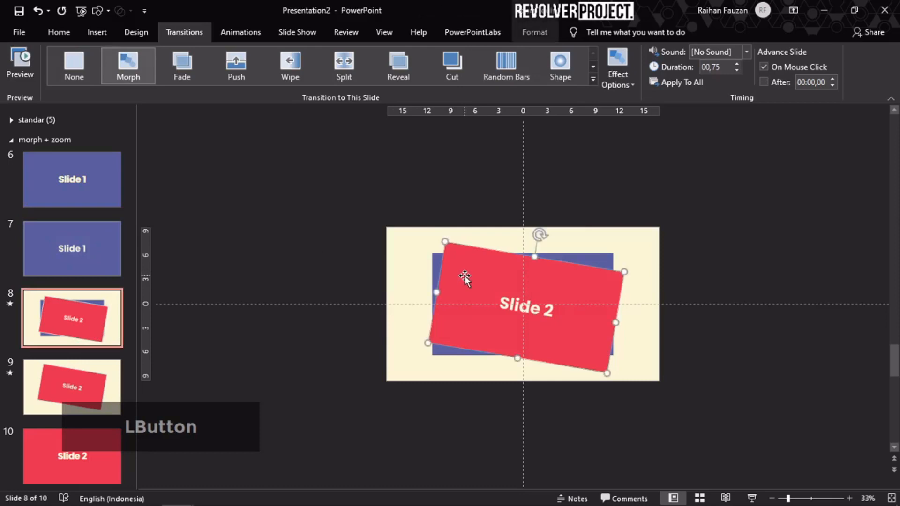
right_click(465, 275)
click(510, 183)
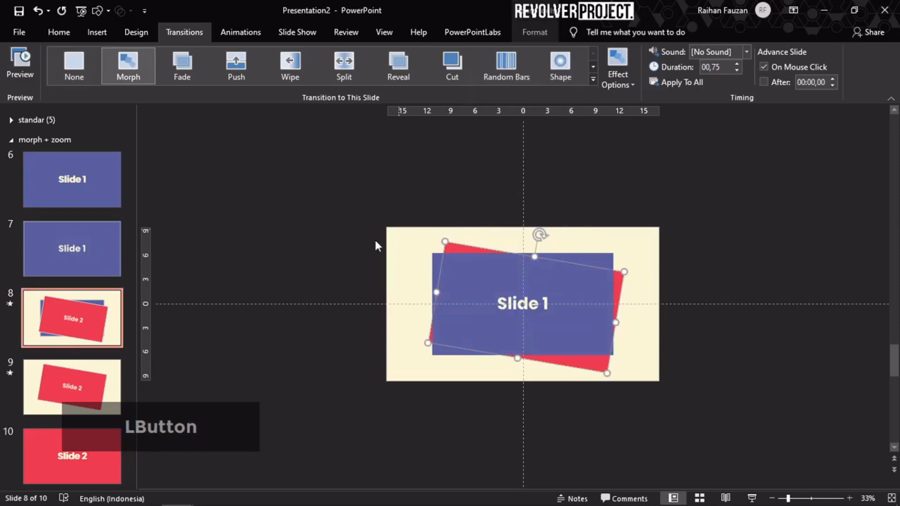
click(71, 390)
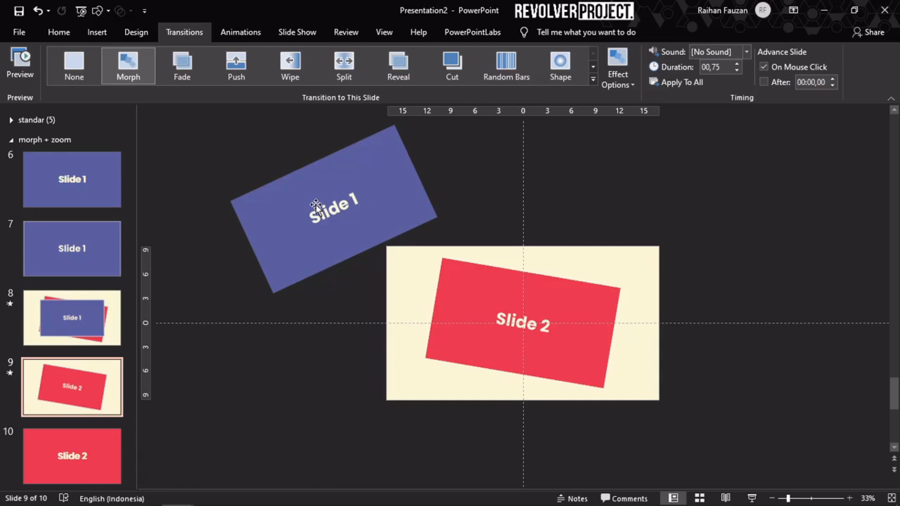
click(25, 305)
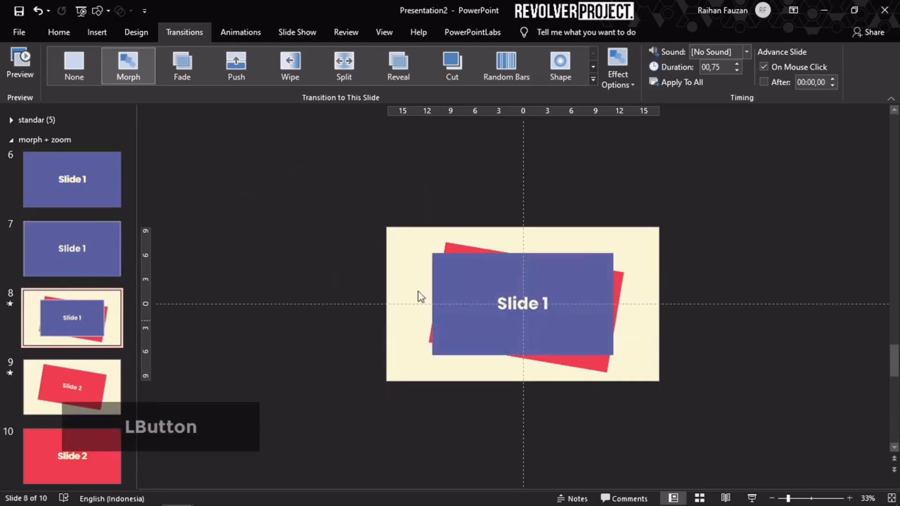
click(580, 288)
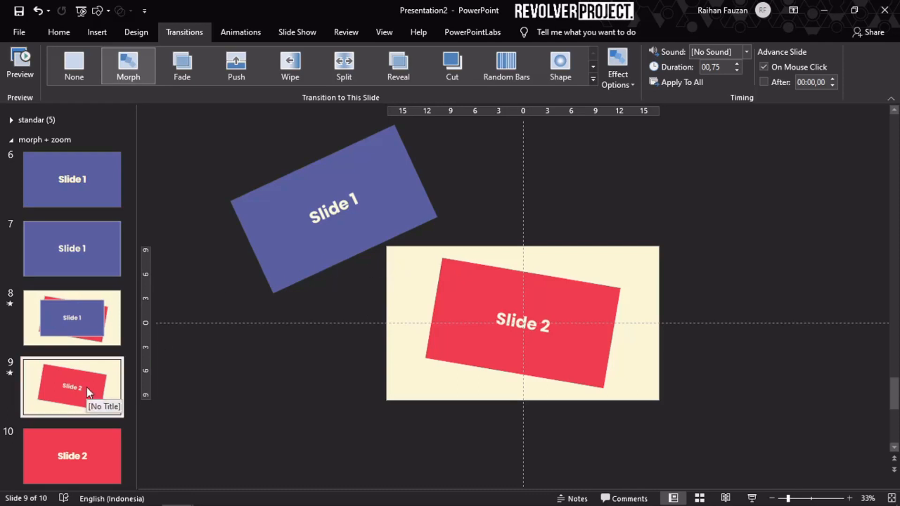
click(96, 327)
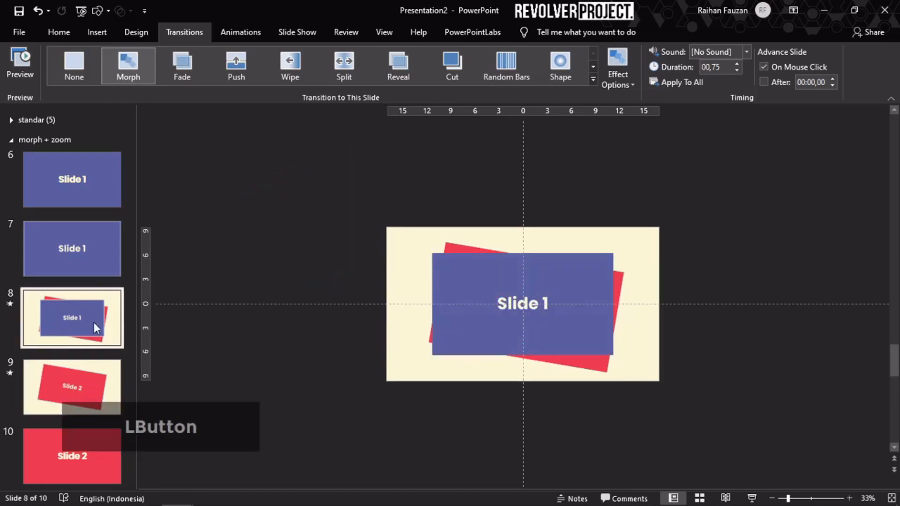
click(104, 371)
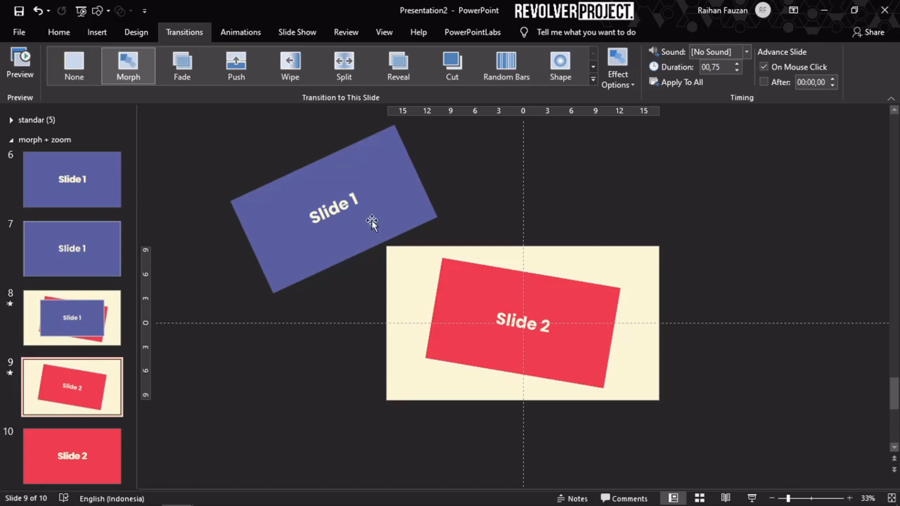
click(109, 390)
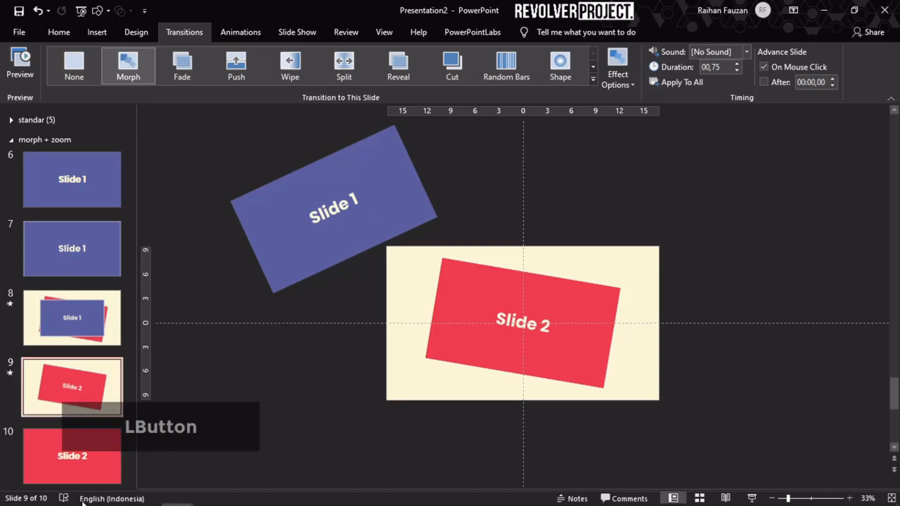
Duplicate slide 9 and delete the tilted Slide 1 picture from the copy, slide 10.
click(77, 392)
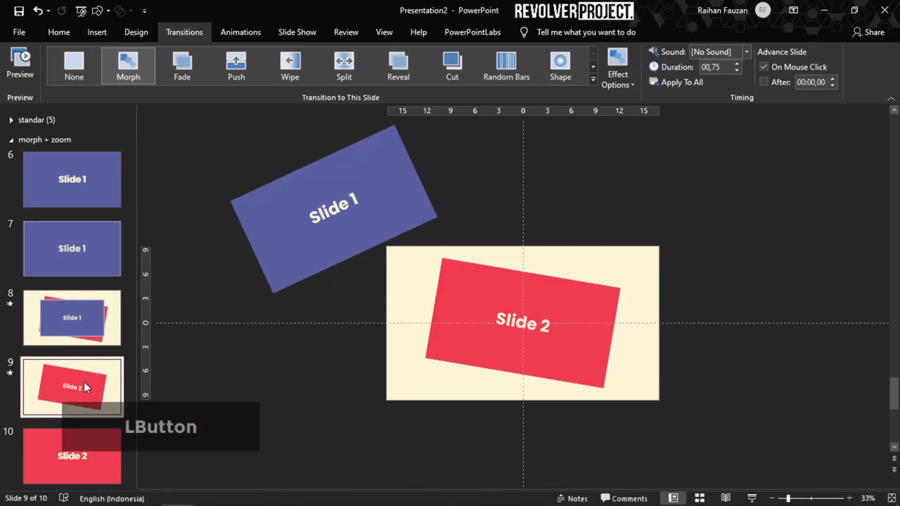
key(ctrl+d)
click(43, 435)
click(329, 167)
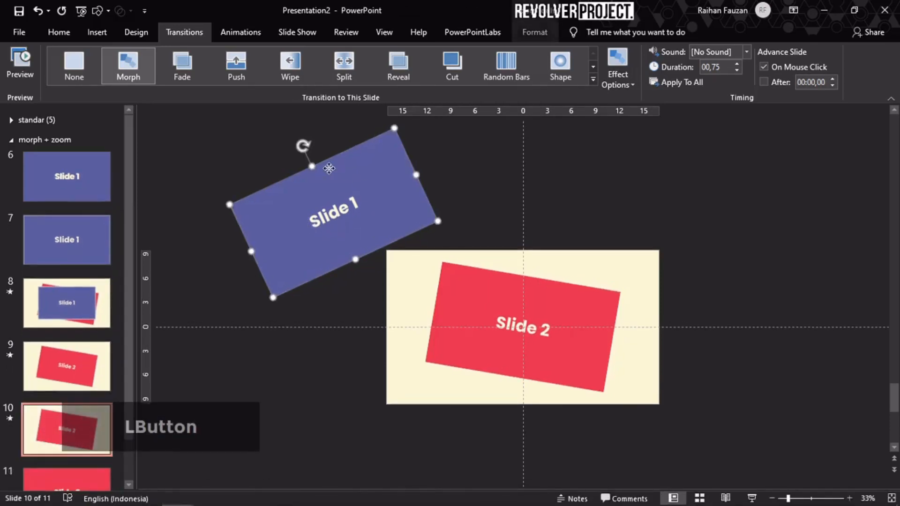
key(Delete)
click(247, 263)
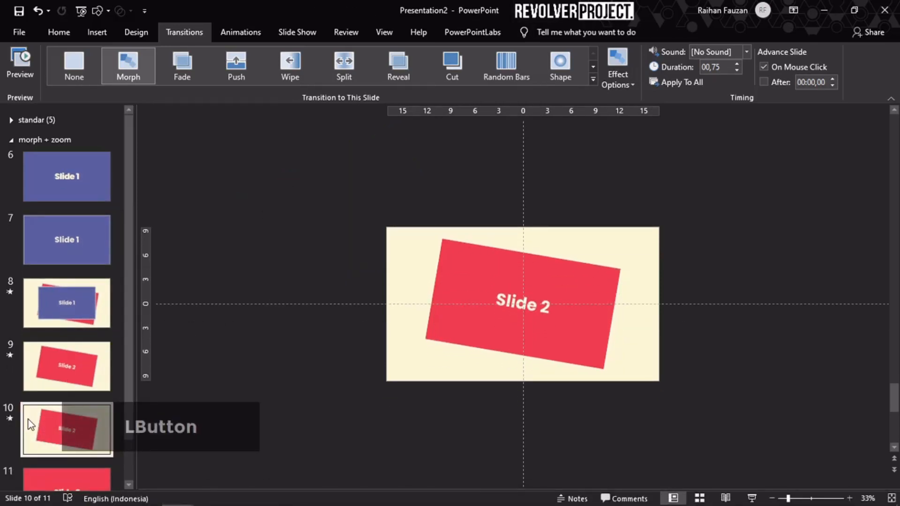
Straighten the Slide 2 zoom on slide 10 and enlarge it from its centre to fill the whole slide.
click(533, 289)
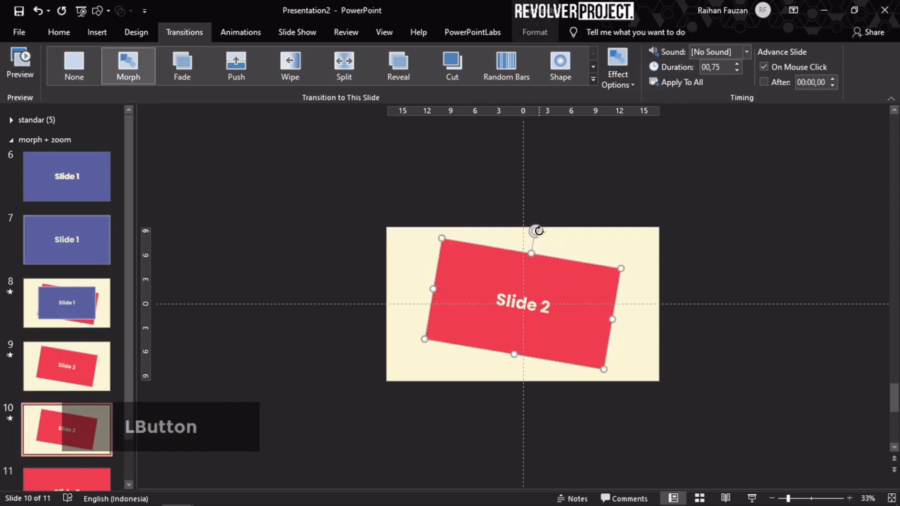
drag(539, 230, 523, 229)
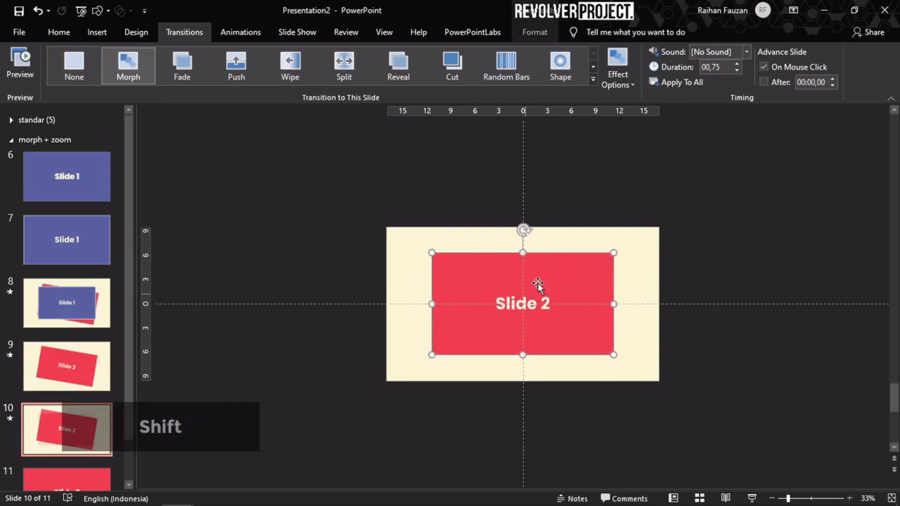
drag(621, 248, 659, 229)
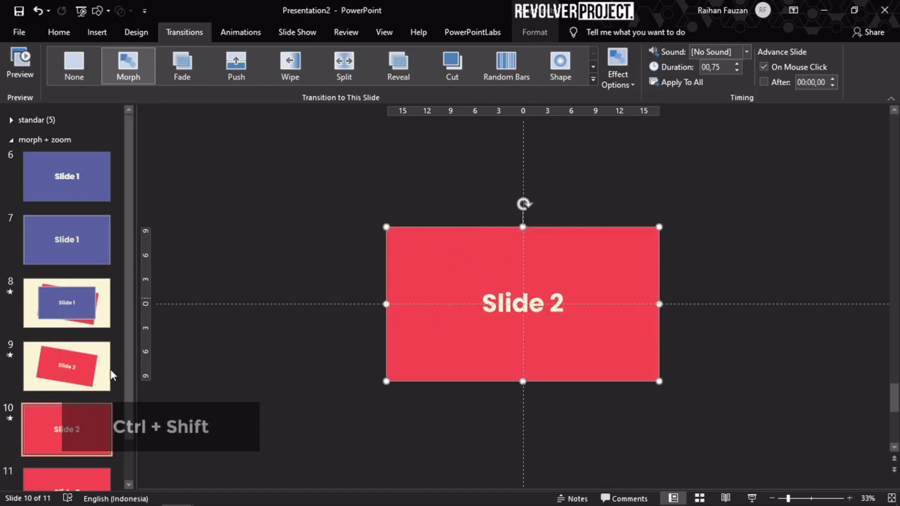
click(55, 436)
Review the morph sequence by viewing slides 7, 8, 9 and 10 in order.
click(83, 302)
click(83, 256)
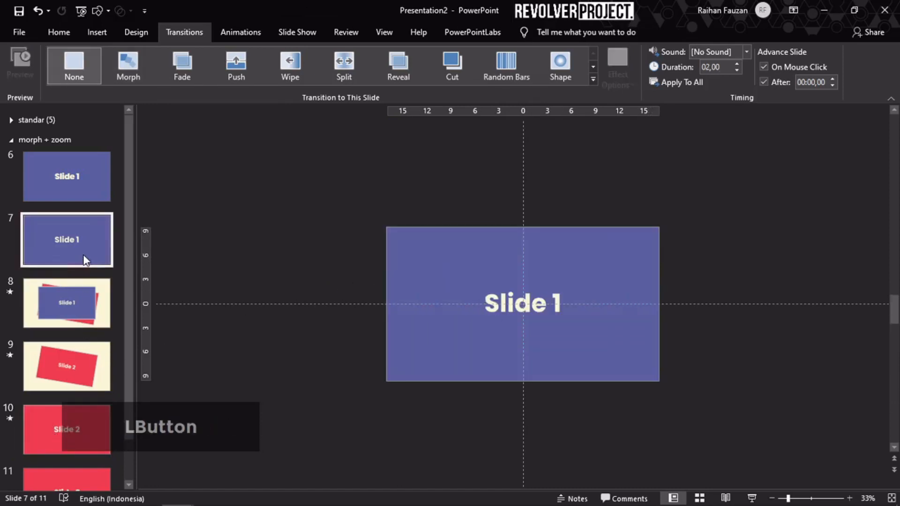
click(76, 302)
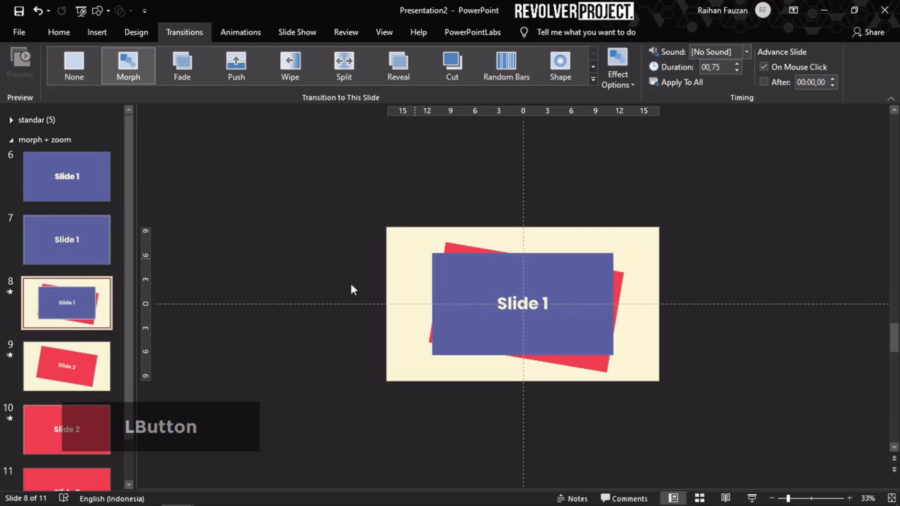
click(64, 359)
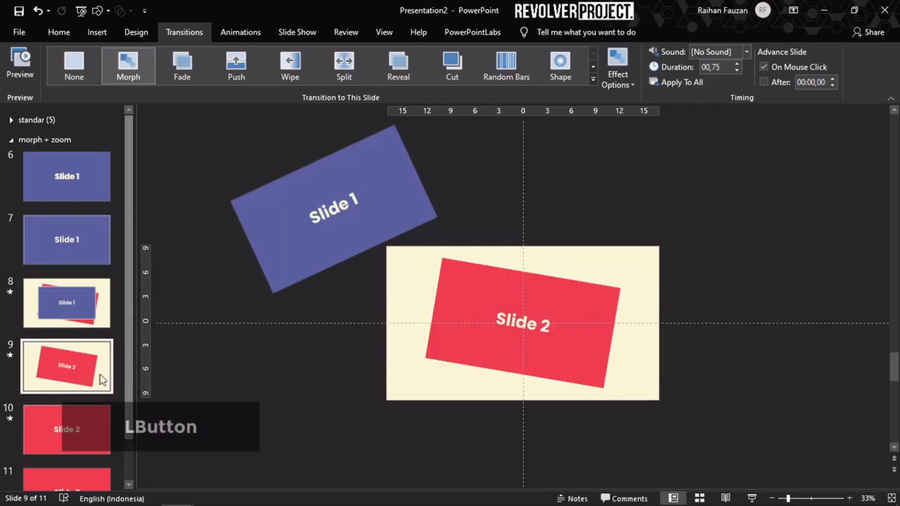
click(49, 435)
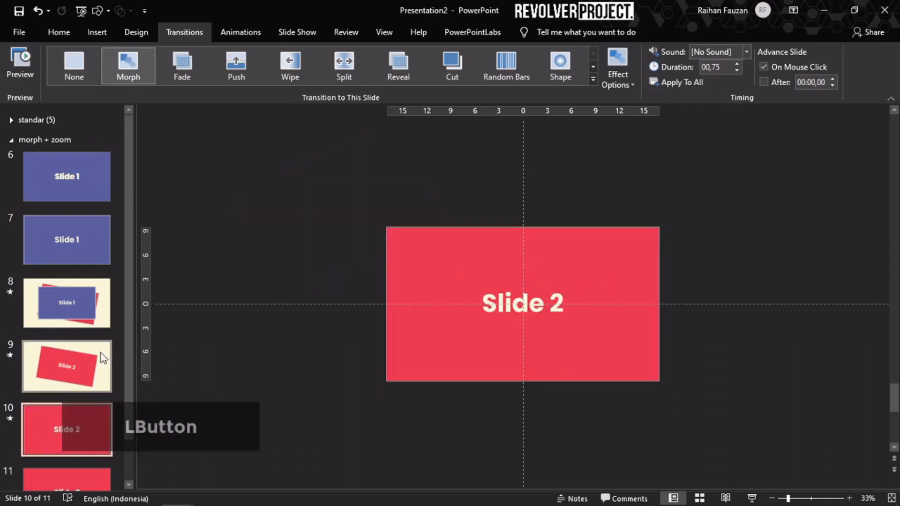
Play the slide show from slide 6 and step through the morph slides up to slide 10, then exit.
click(83, 185)
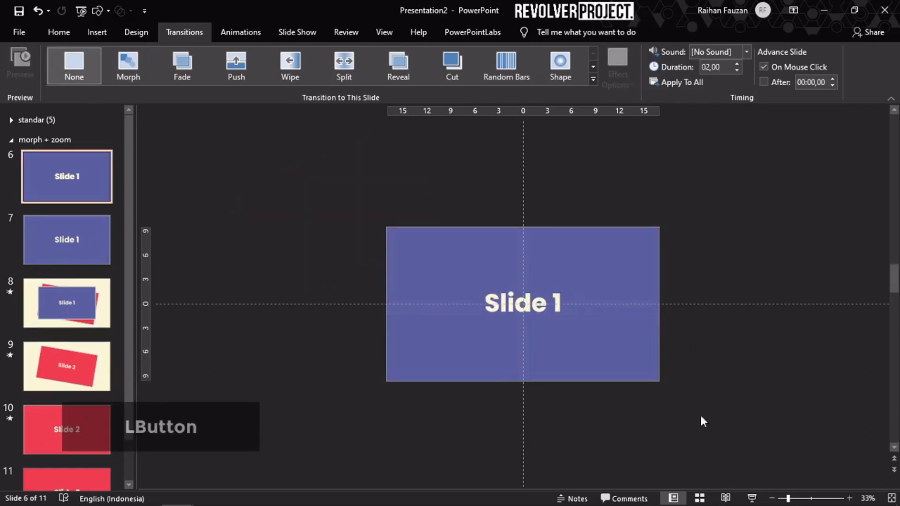
click(752, 497)
key(Right)
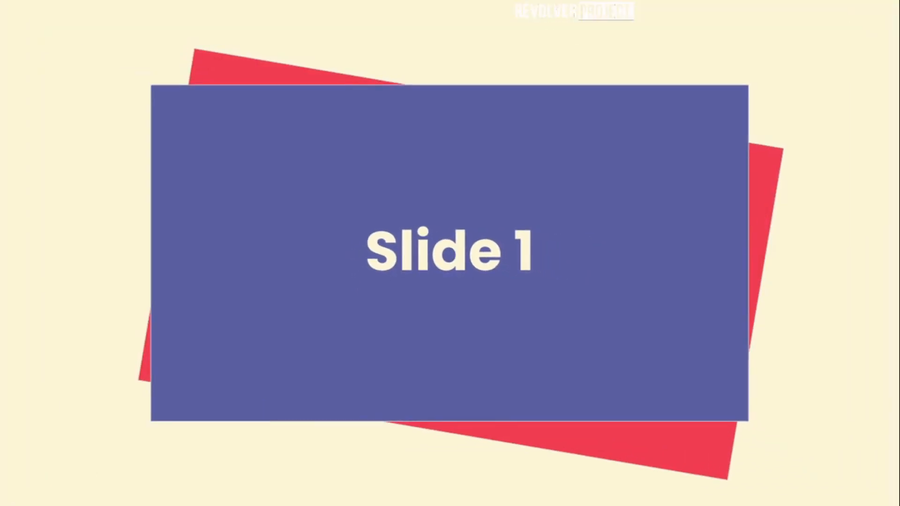
key(Right)
key(Left)
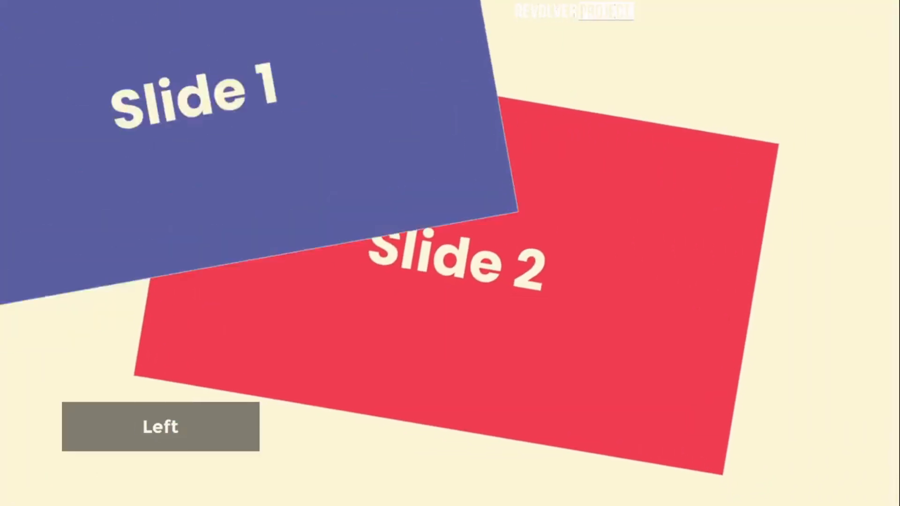
key(Right)
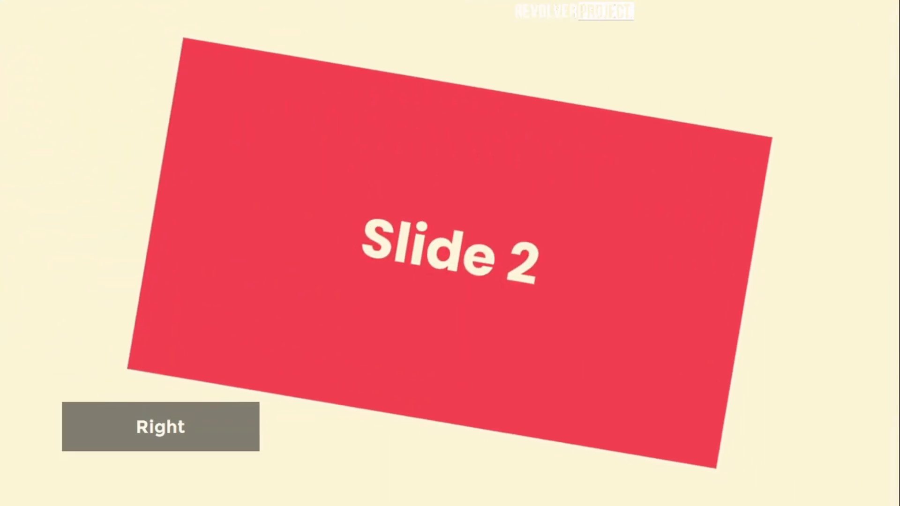
key(Escape)
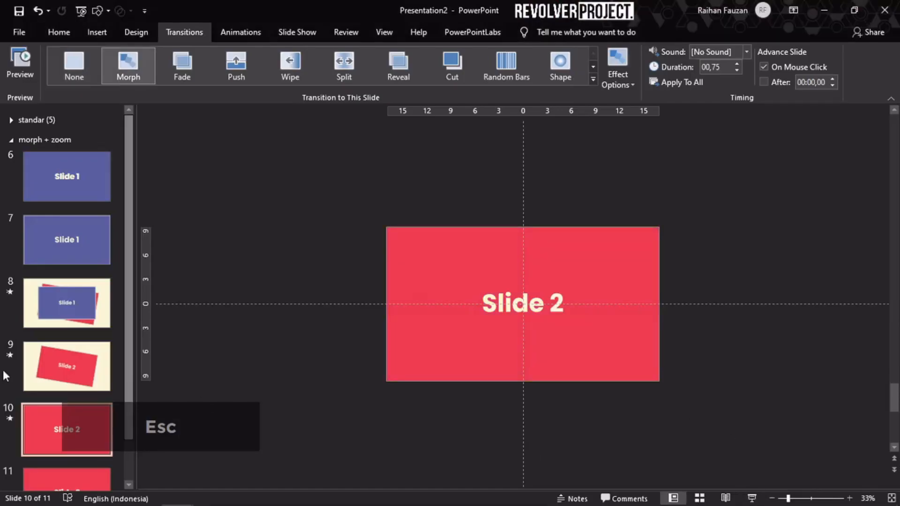
Set slides 8, 9 and 10 to advance automatically after 00:00,00.
click(109, 360)
click(97, 311)
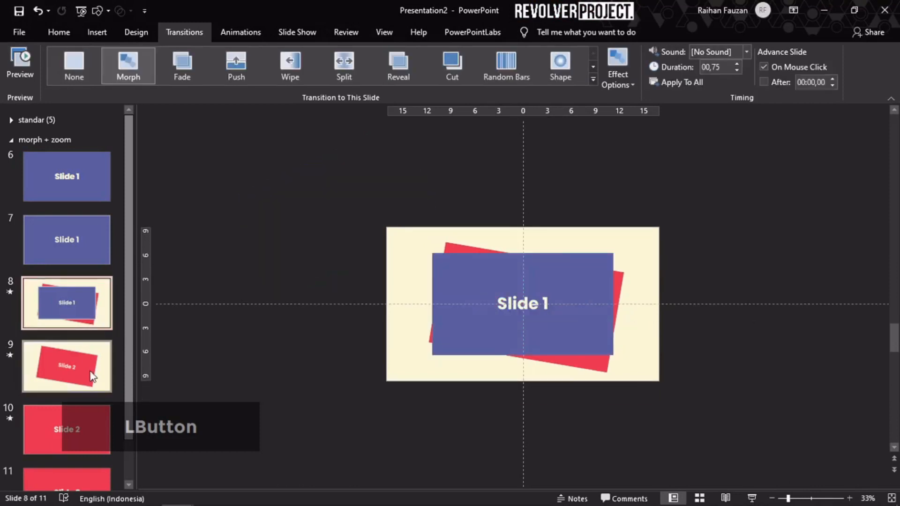
scroll(524, 248, down, 1)
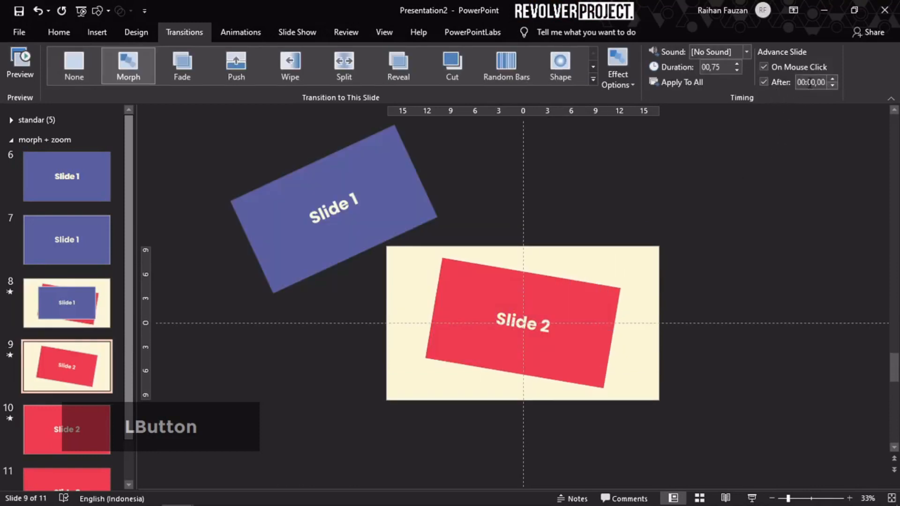
click(84, 299)
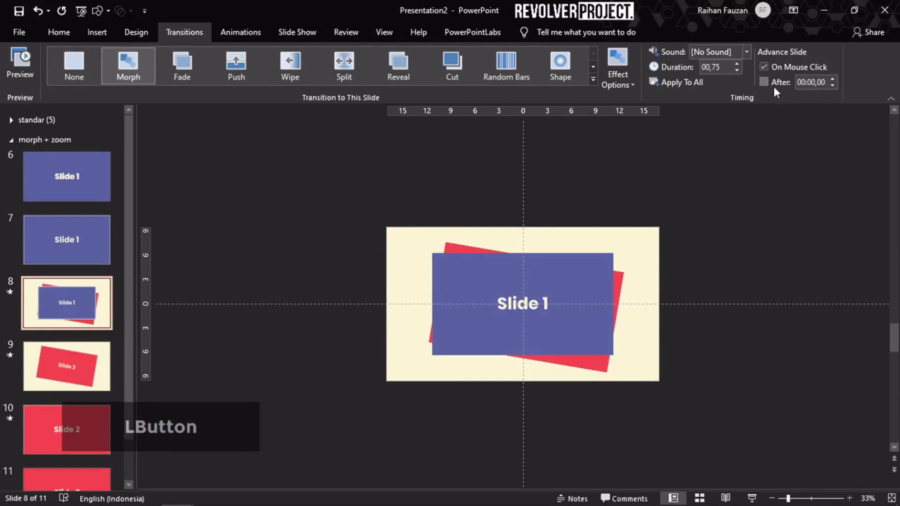
click(78, 256)
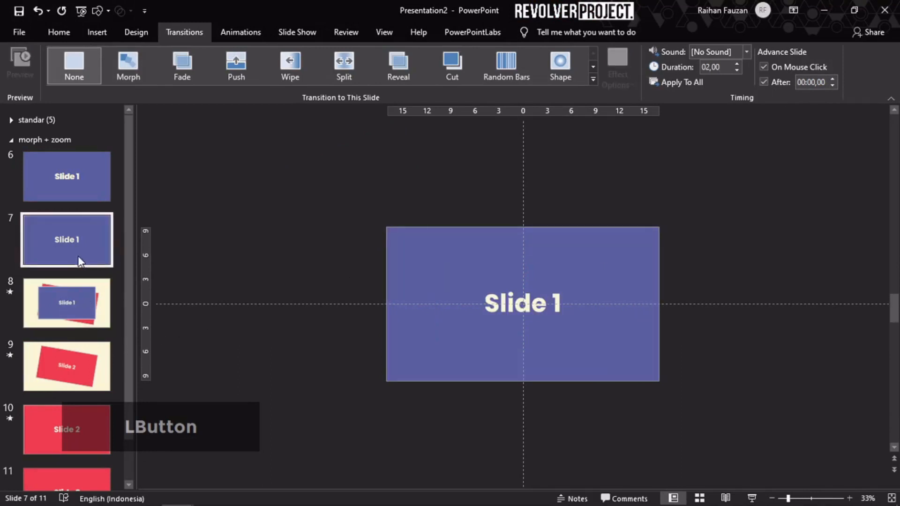
click(30, 424)
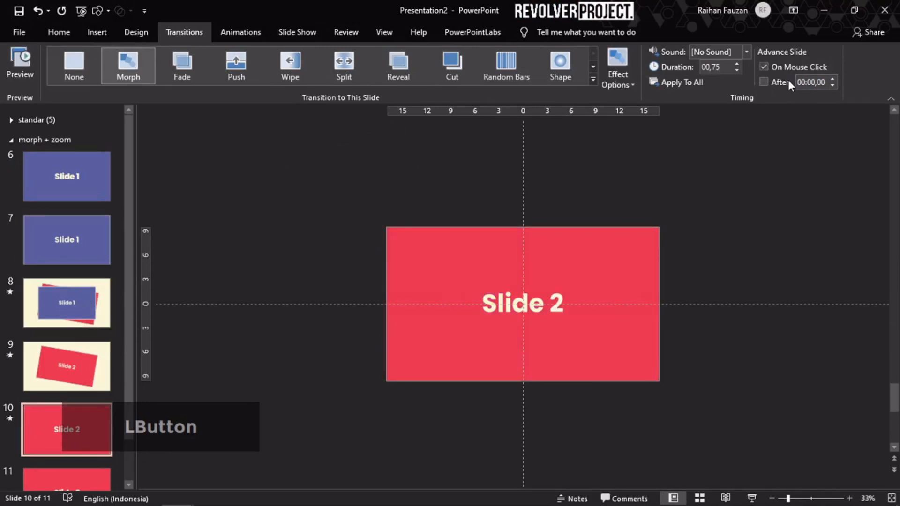
Check the automatic advance timing of slides 7, 8 and 9.
click(79, 362)
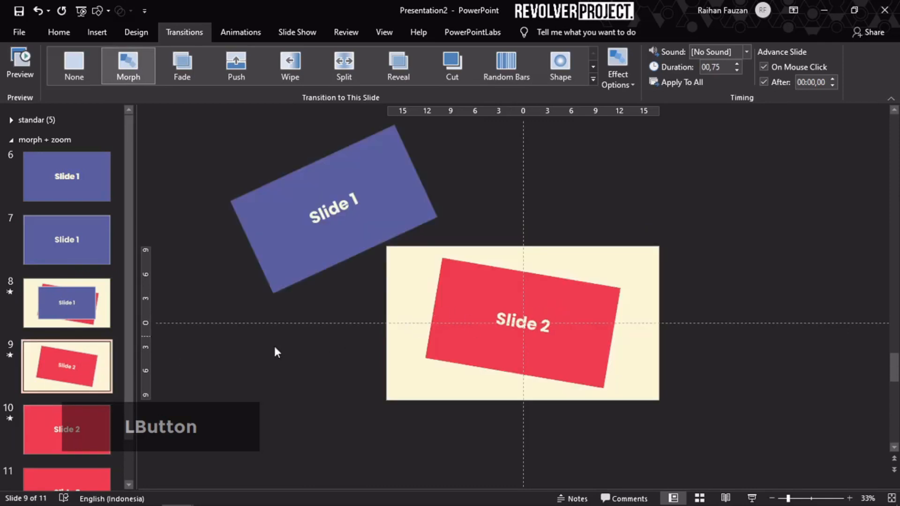
click(87, 326)
click(86, 369)
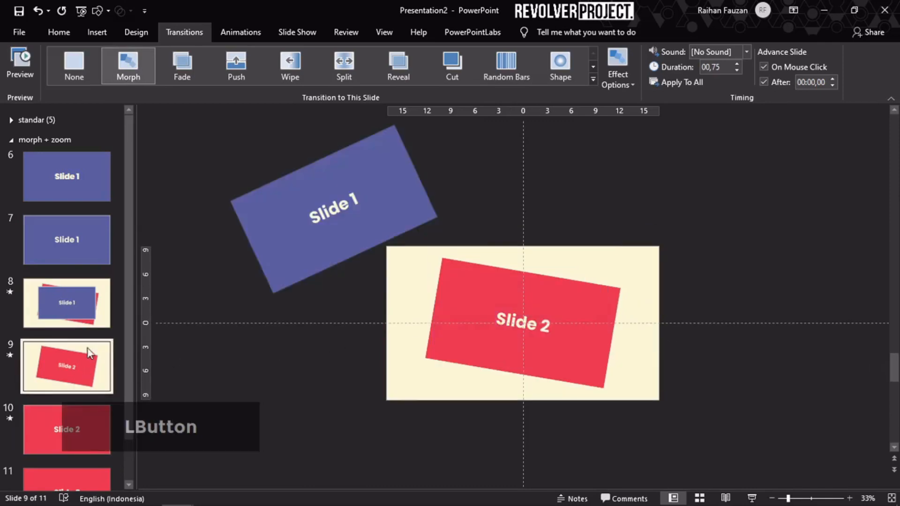
click(89, 327)
click(91, 346)
click(77, 244)
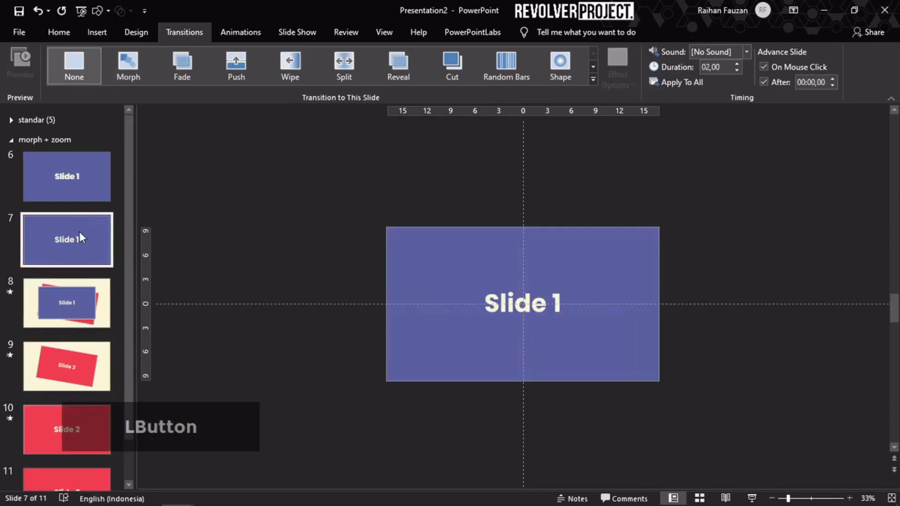
Play the slide show from slide 6 through the automatic morph sequence to the final Slide 2, then exit.
click(79, 186)
click(752, 498)
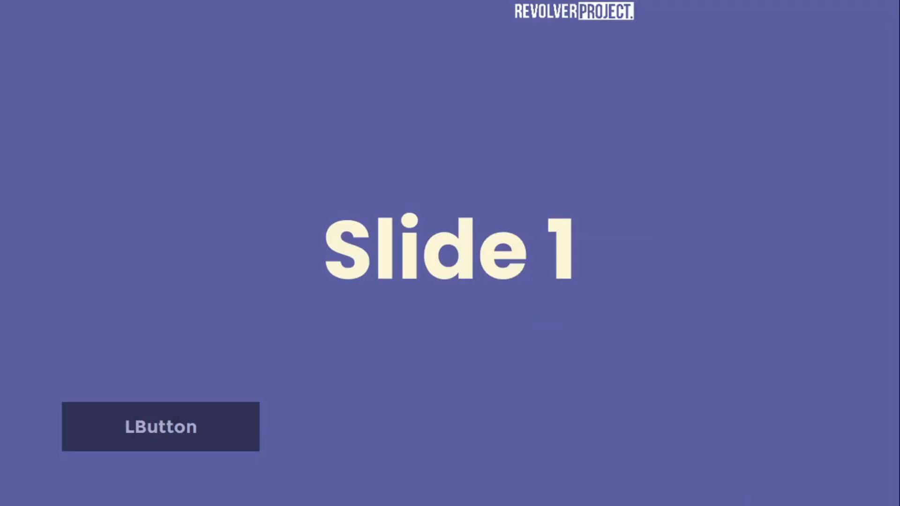
key(Right)
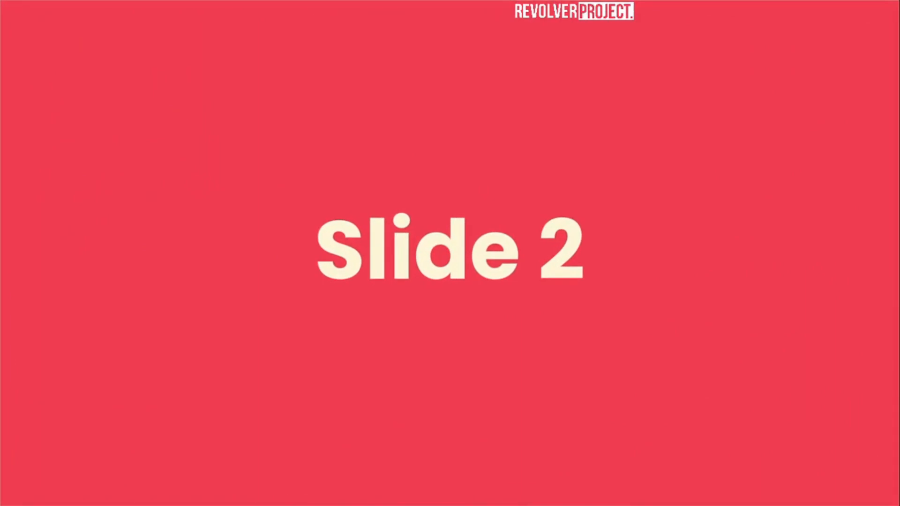
key(Escape)
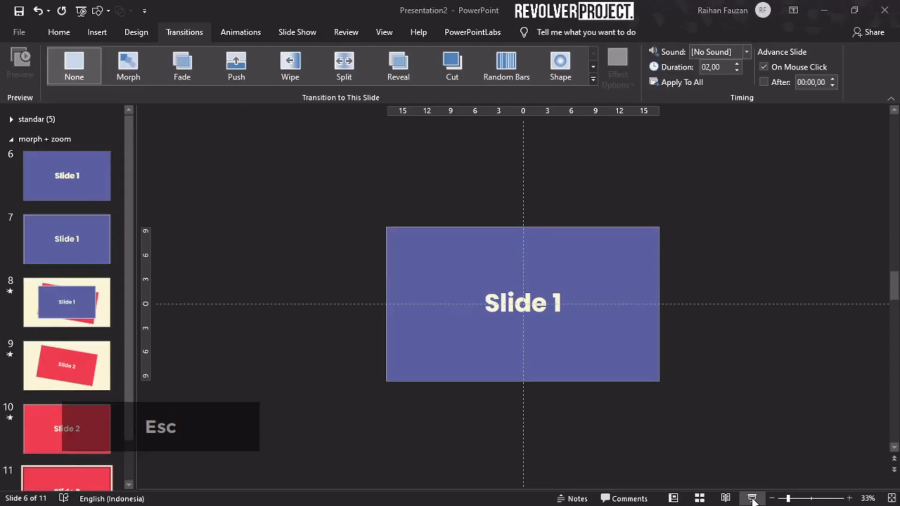
scroll(66, 328, up, 3)
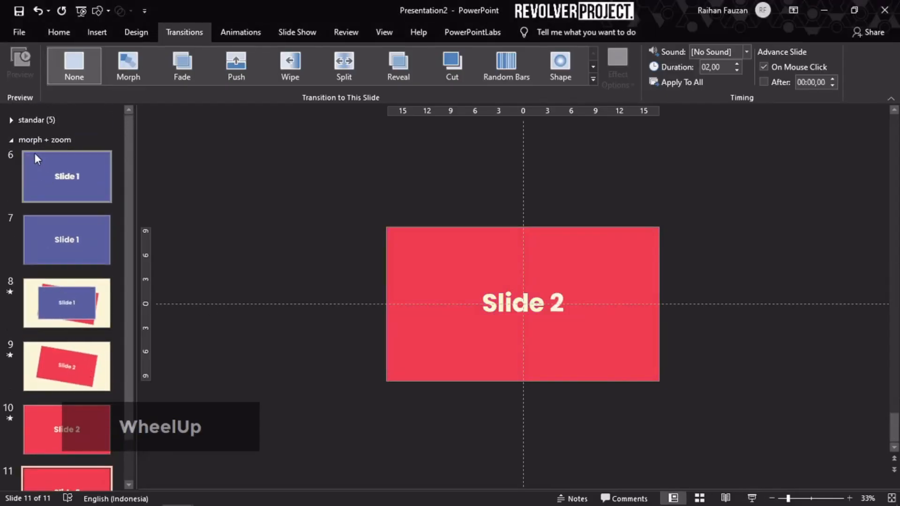
scroll(46, 193, down, 1)
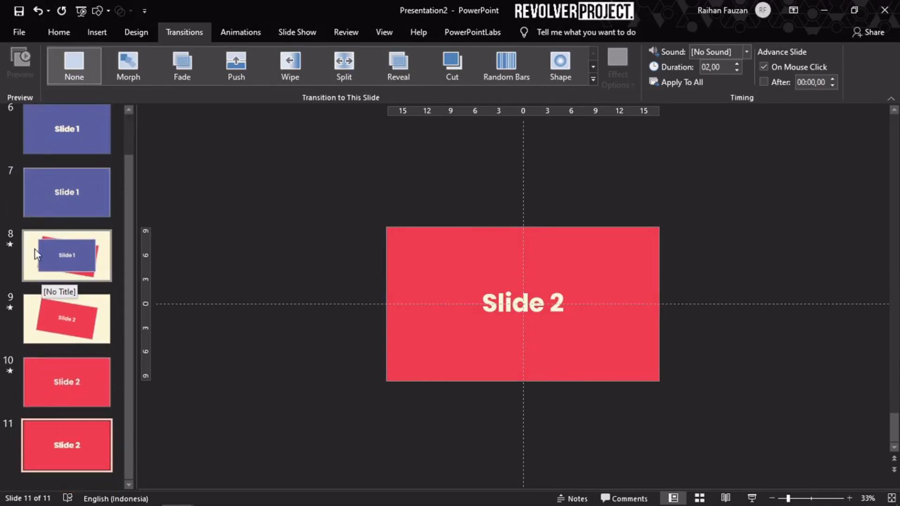
click(77, 137)
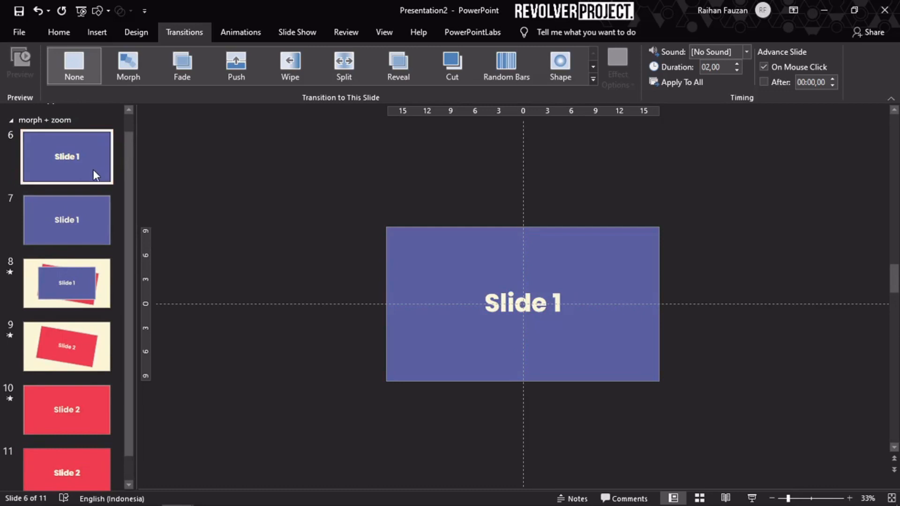
click(61, 467)
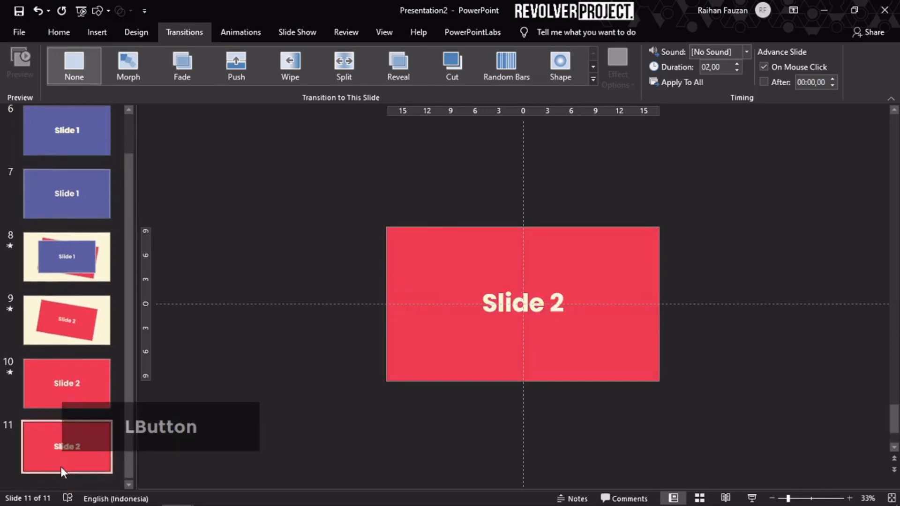
Draw a circle about 12 cm in diameter over the upper-right corner of slide 6 and fill it red.
click(73, 136)
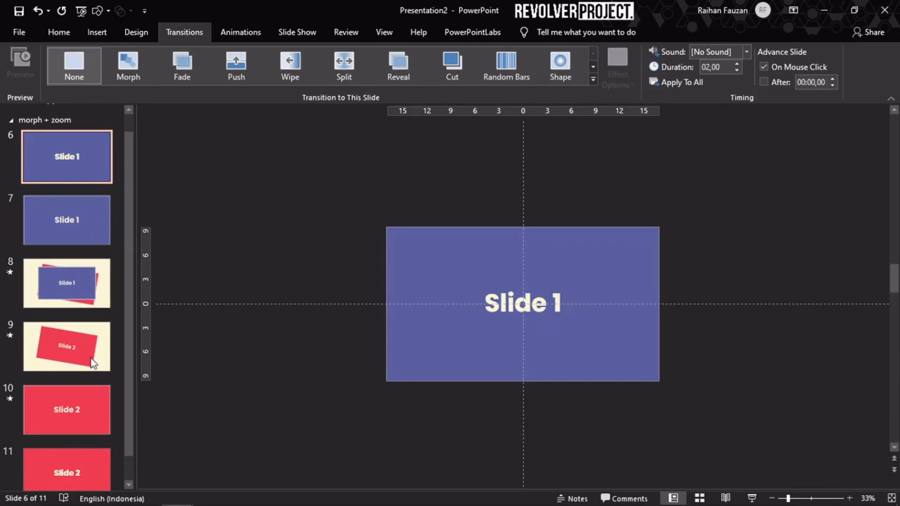
click(96, 31)
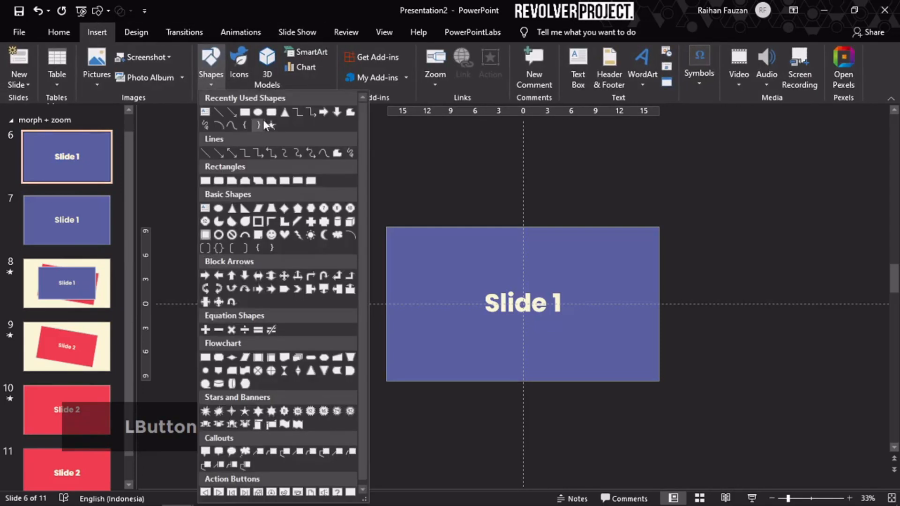
click(263, 118)
mouse_move(634, 253)
mouse_down()
mouse_move(585, 205)
mouse_move(640, 257)
mouse_up()
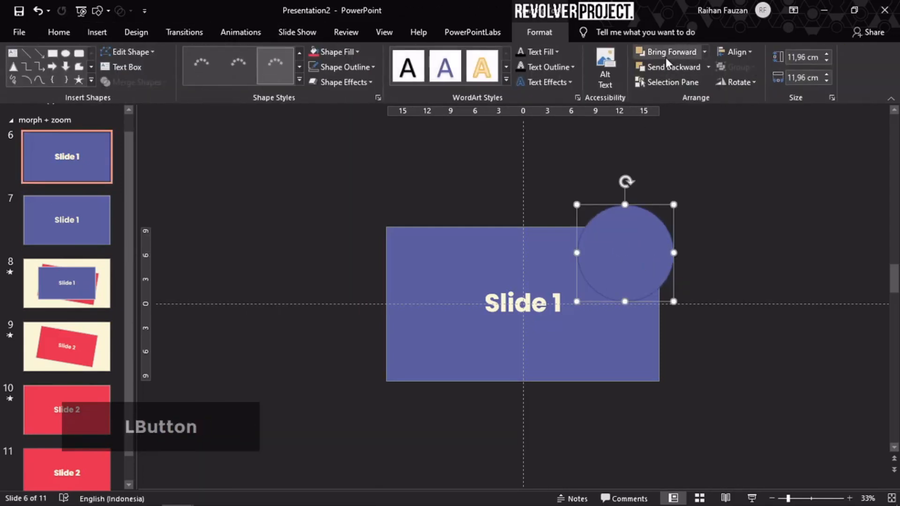
click(315, 55)
click(326, 161)
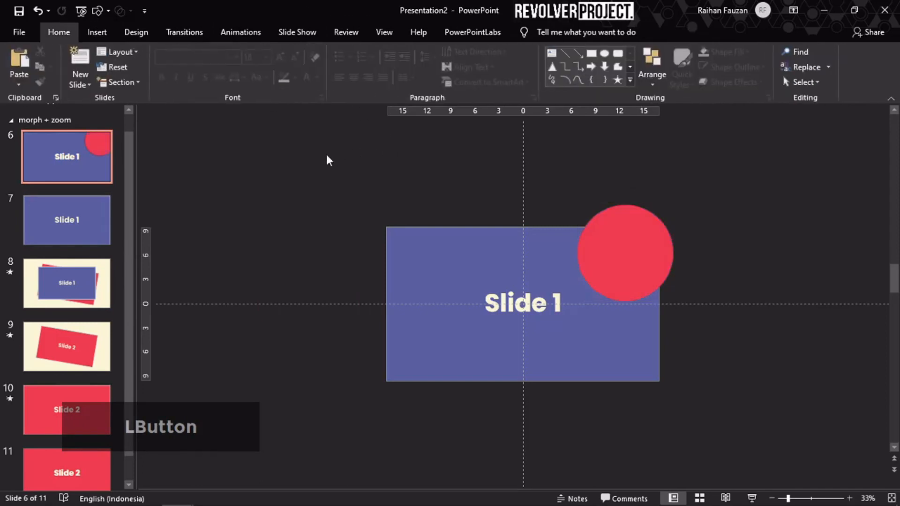
Check slides 7 and 8 for the circle added to slide 6.
click(78, 233)
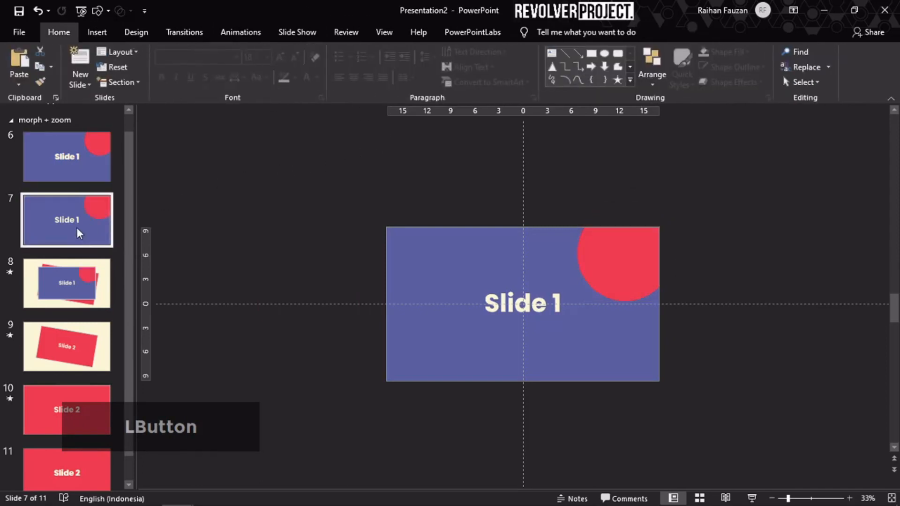
click(89, 283)
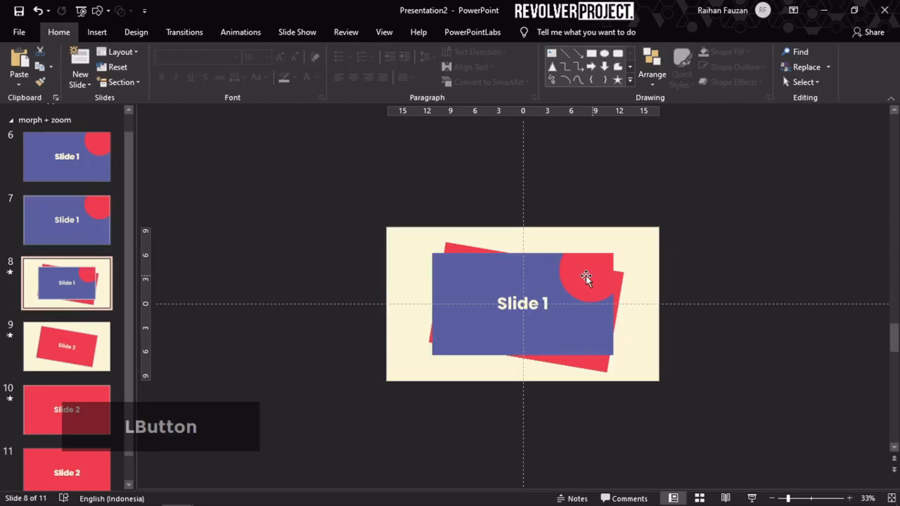